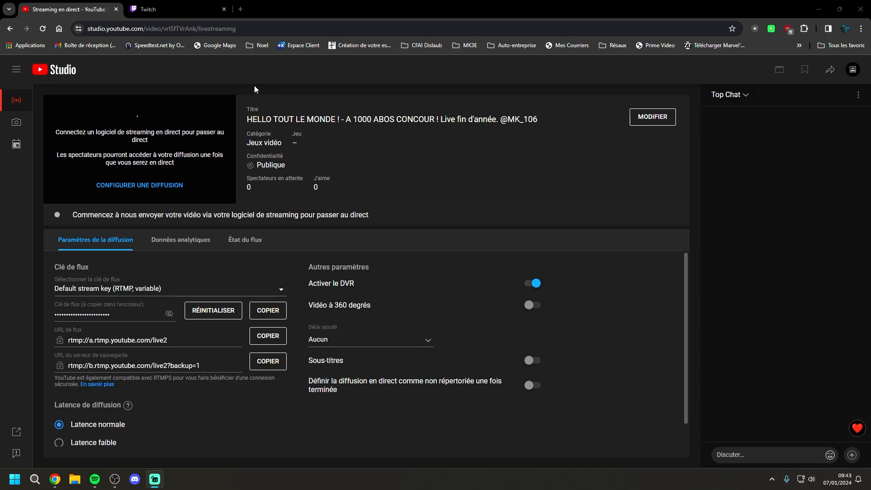
Go to the YouTube home page and open the live streaming dashboard with the Passer au direct option
{"action": "left_click", "coordinate": [800, 45]}
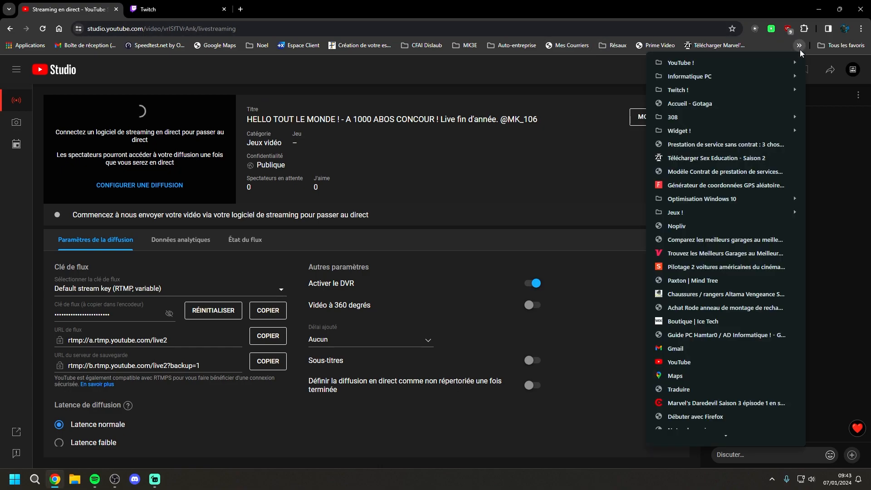
{"action": "mouse_move", "coordinate": [672, 61]}
{"action": "left_click", "coordinate": [617, 59]}
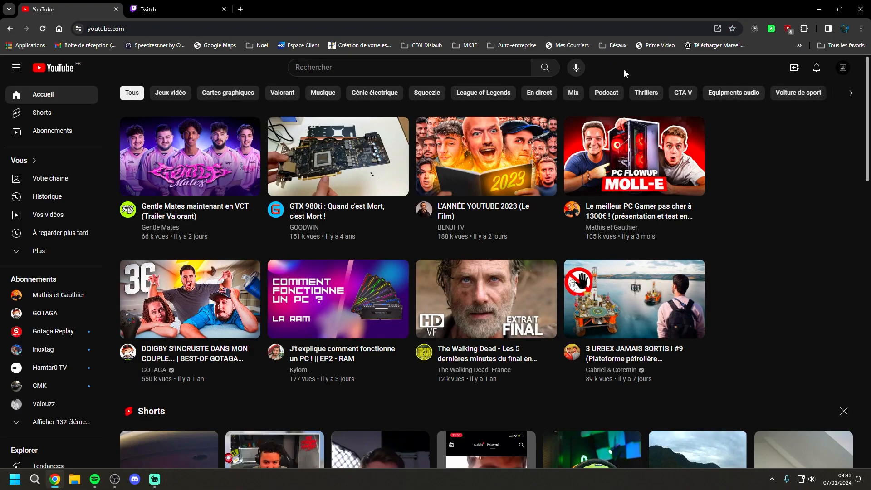
{"action": "left_click", "coordinate": [797, 69]}
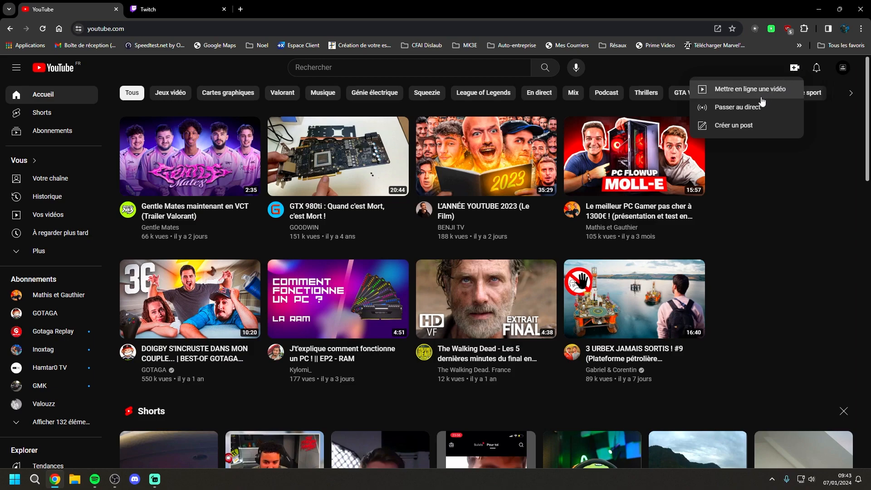
{"action": "left_click", "coordinate": [738, 107]}
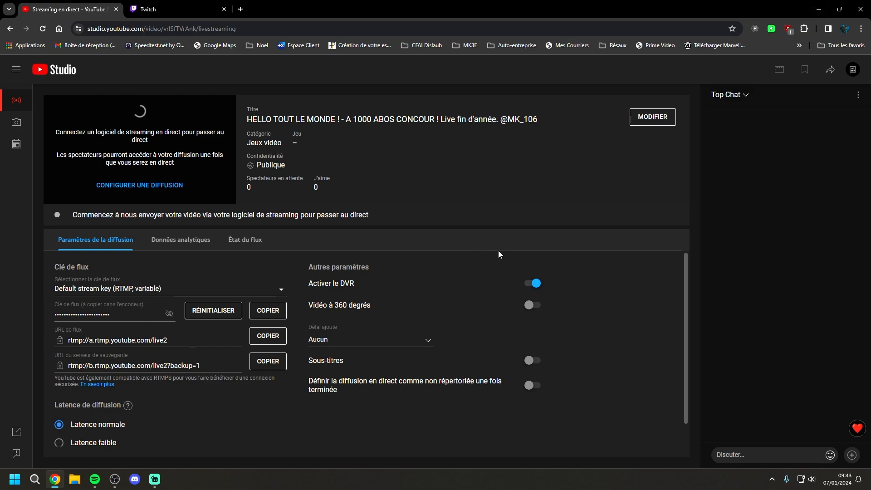
Open the live stream's settings for editing and review its title
{"action": "left_click", "coordinate": [653, 117]}
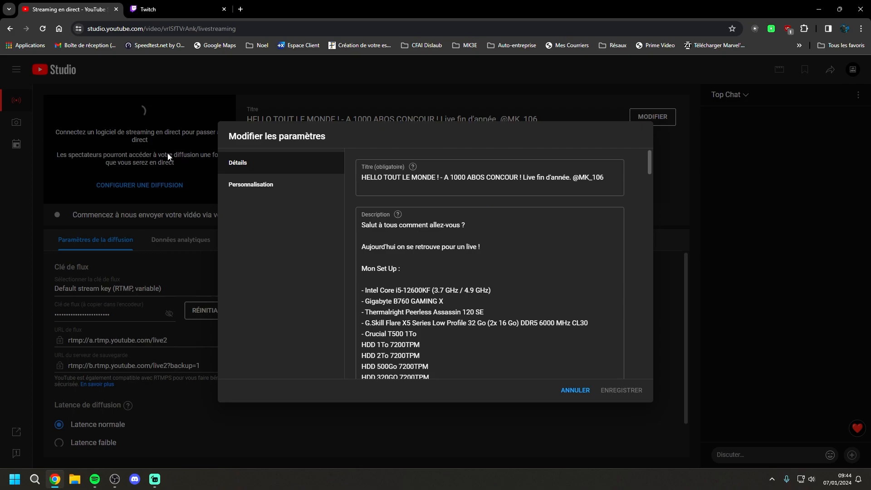
{"action": "left_click", "coordinate": [584, 391]}
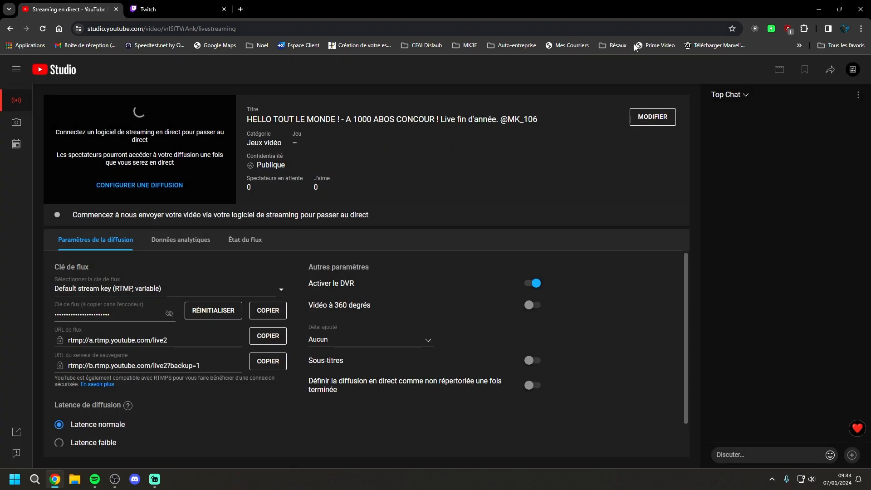
{"action": "left_click", "coordinate": [633, 118]}
{"action": "double_click", "coordinate": [489, 176]}
{"action": "left_click", "coordinate": [490, 176]}
{"action": "key", "text": "ctrl+a"}
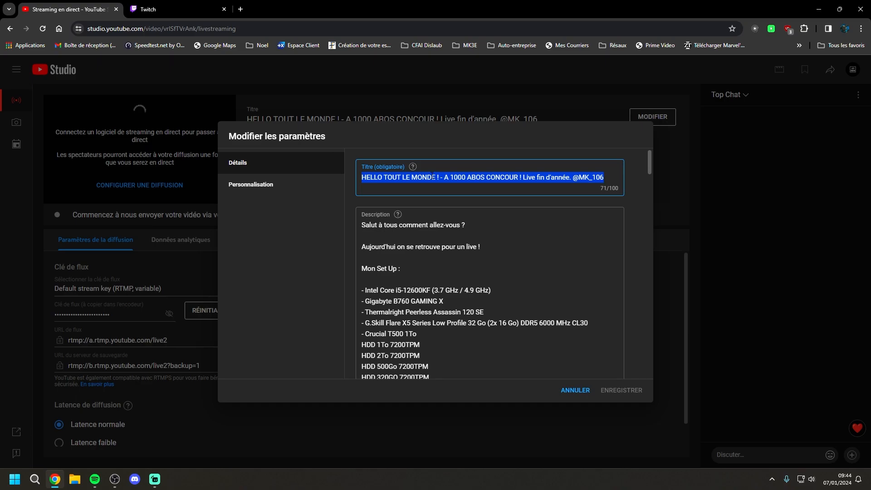
{"action": "left_click", "coordinate": [611, 174]}
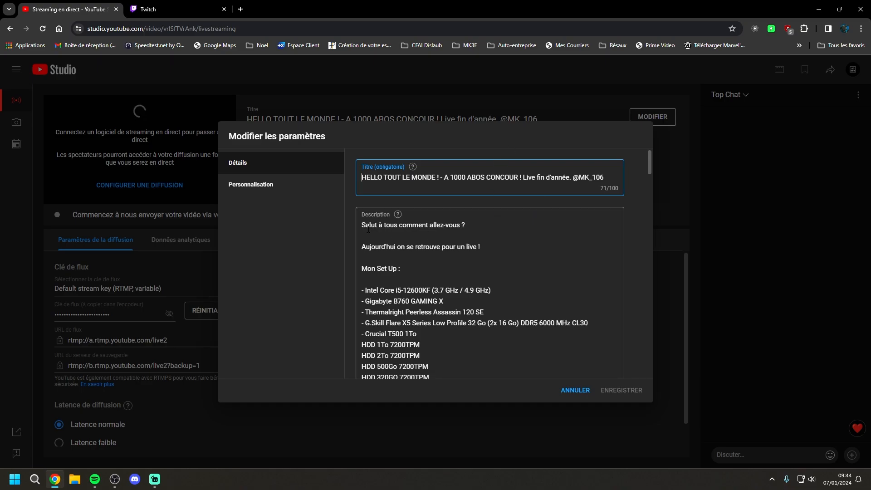
{"action": "left_click", "coordinate": [449, 198]}
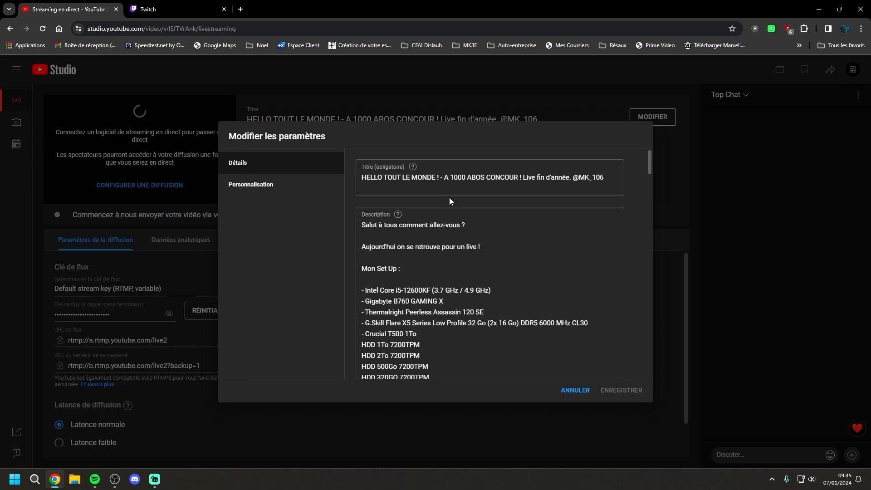
Remove the blank line between the HDD 320GO and PNY GeForce RTX 4060 Ti entries in the stream description
{"action": "left_click", "coordinate": [401, 236]}
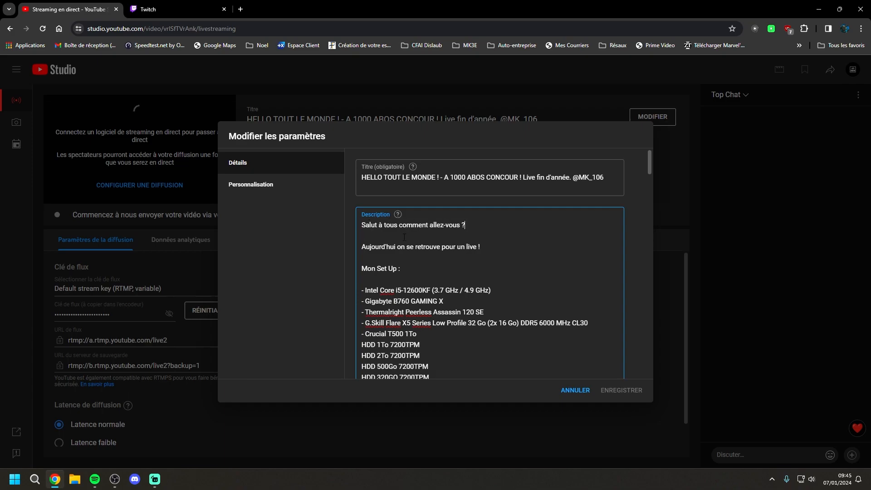
{"action": "left_click", "coordinate": [465, 225]}
{"action": "scroll", "coordinate": [372, 266], "scroll_direction": "down", "scroll_amount": 1}
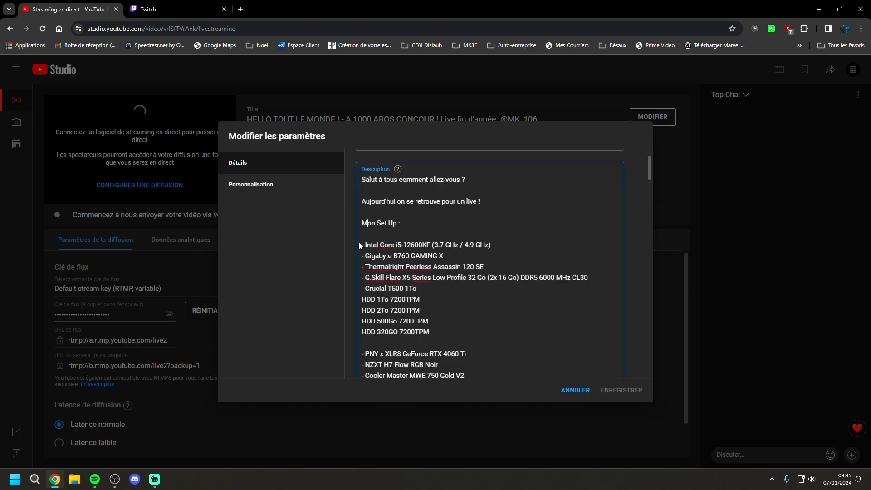
{"action": "scroll", "coordinate": [432, 317], "scroll_direction": "down", "scroll_amount": 1}
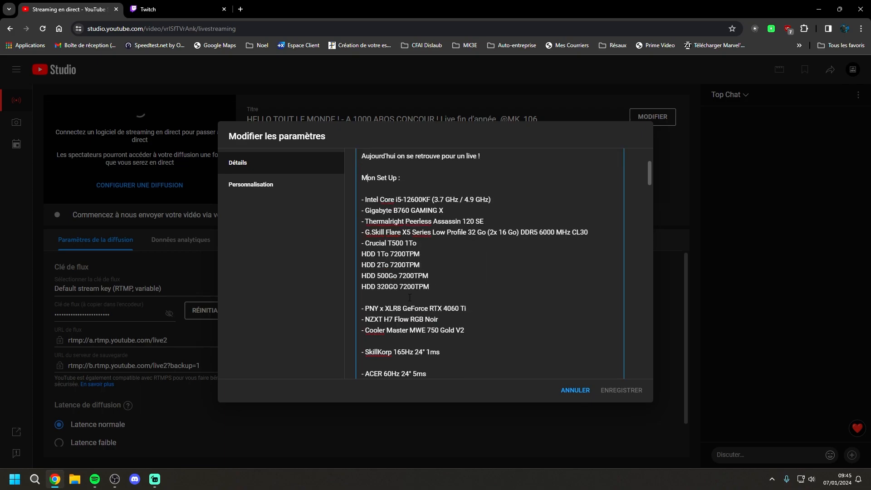
{"action": "key", "text": "BackSpace"}
{"action": "scroll", "coordinate": [398, 305], "scroll_direction": "down", "scroll_amount": 1}
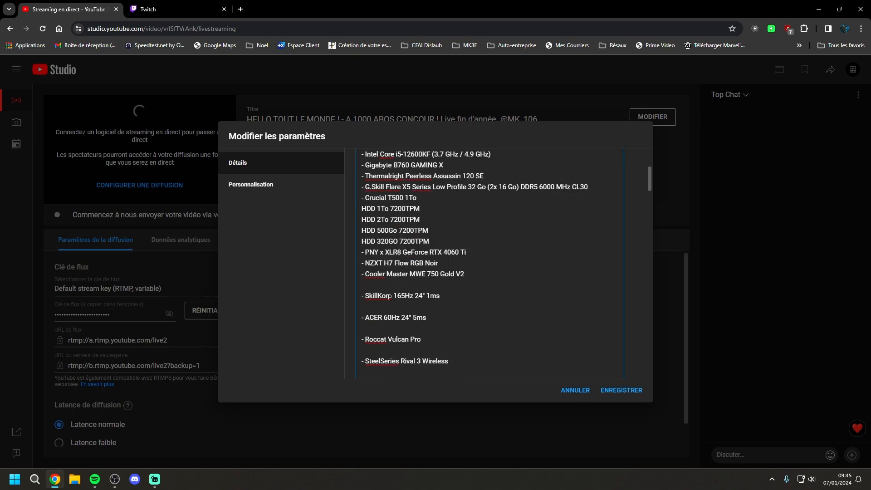
Review the remaining equipment entries and channel links at the end of the stream description
{"action": "double_click", "coordinate": [450, 293]}
{"action": "double_click", "coordinate": [400, 305]}
{"action": "scroll", "coordinate": [401, 304], "scroll_direction": "down", "scroll_amount": 2}
{"action": "scroll", "coordinate": [414, 316], "scroll_direction": "down", "scroll_amount": 1}
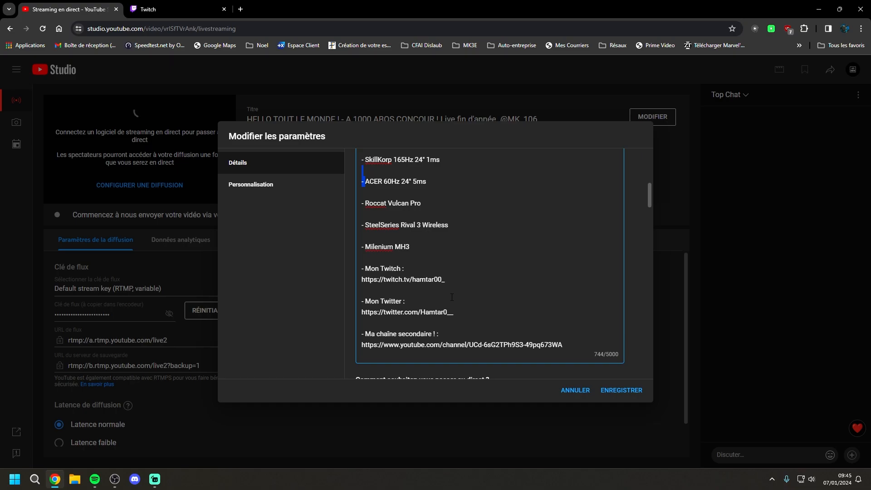
{"action": "scroll", "coordinate": [452, 298], "scroll_direction": "down", "scroll_amount": 3}
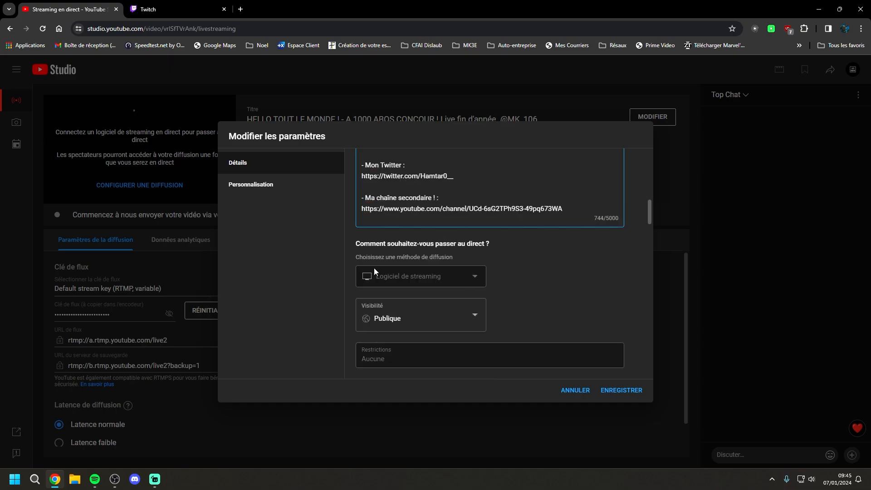
Set the stream's visibility to Publique
{"action": "left_click", "coordinate": [465, 274]}
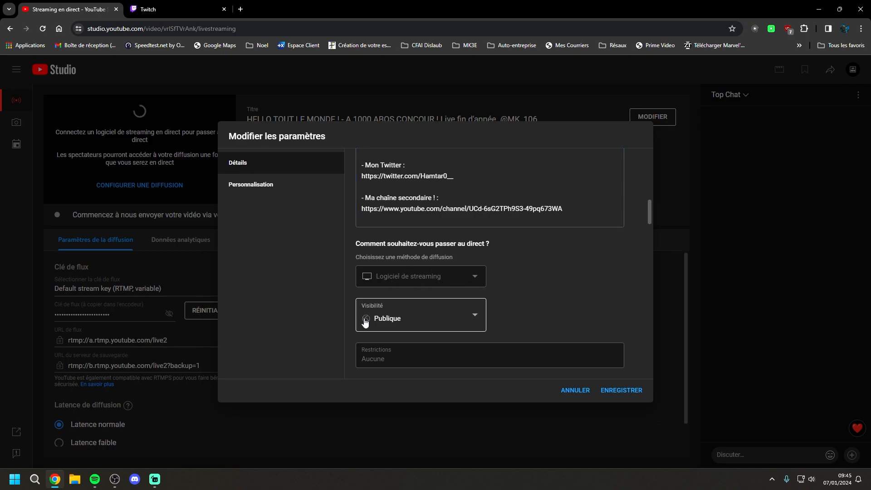
{"action": "left_click", "coordinate": [470, 315]}
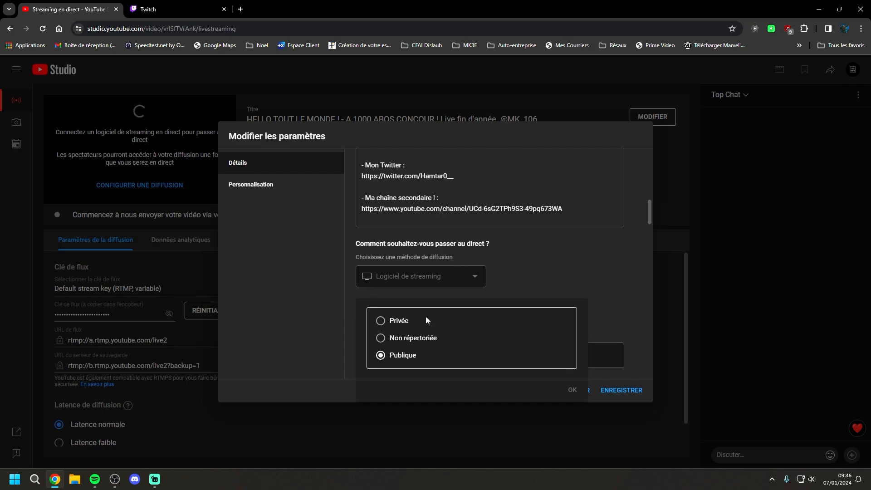
{"action": "left_click", "coordinate": [380, 355]}
{"action": "scroll", "coordinate": [380, 345], "scroll_direction": "down", "scroll_amount": 5}
{"action": "scroll", "coordinate": [425, 258], "scroll_direction": "up", "scroll_amount": 4}
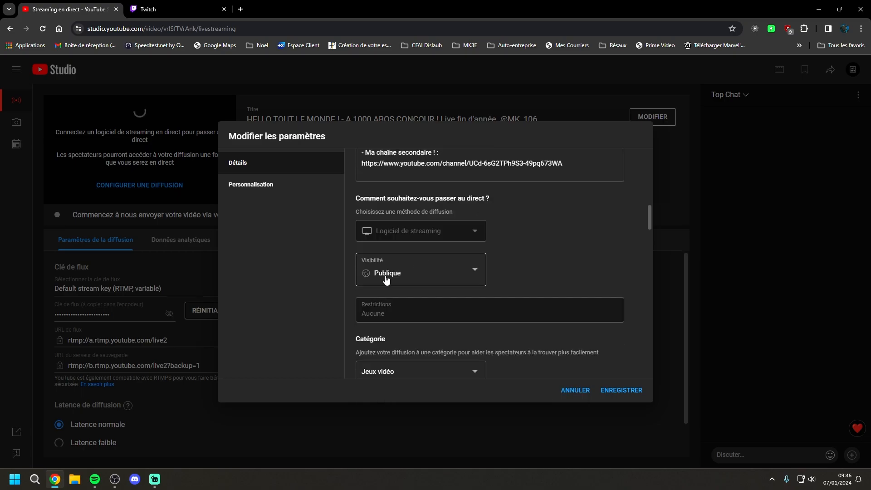
Examine the available stream categories and the options for changing or downloading the thumbnail
{"action": "scroll", "coordinate": [446, 309], "scroll_direction": "down", "scroll_amount": 1}
{"action": "left_click", "coordinate": [418, 328]}
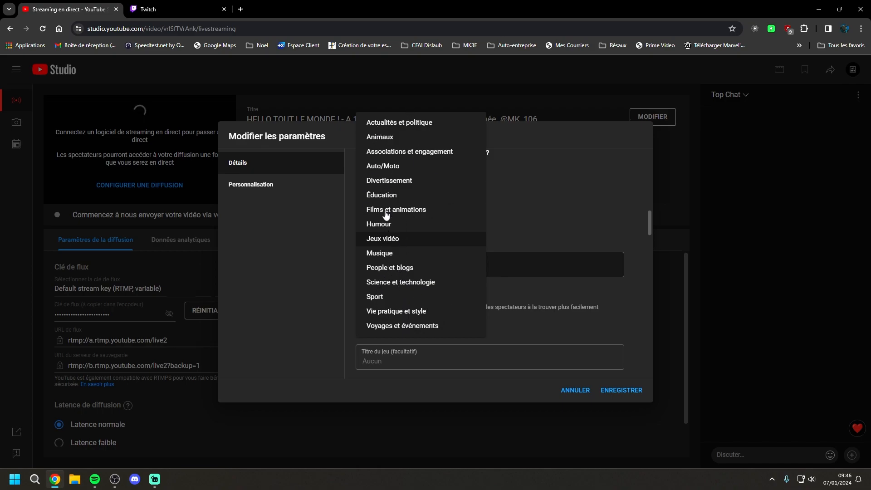
{"action": "left_click", "coordinate": [256, 297]}
{"action": "scroll", "coordinate": [255, 286], "scroll_direction": "down", "scroll_amount": 3}
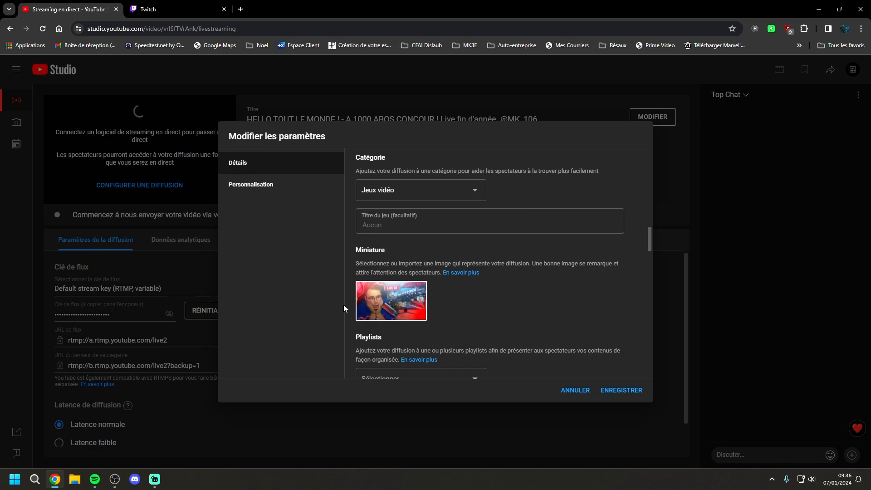
{"action": "left_click", "coordinate": [418, 290]}
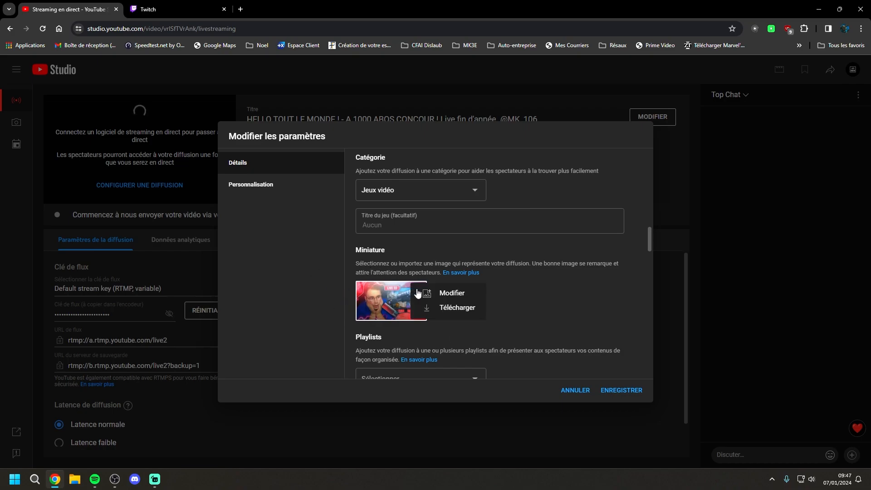
{"action": "left_click", "coordinate": [529, 301]}
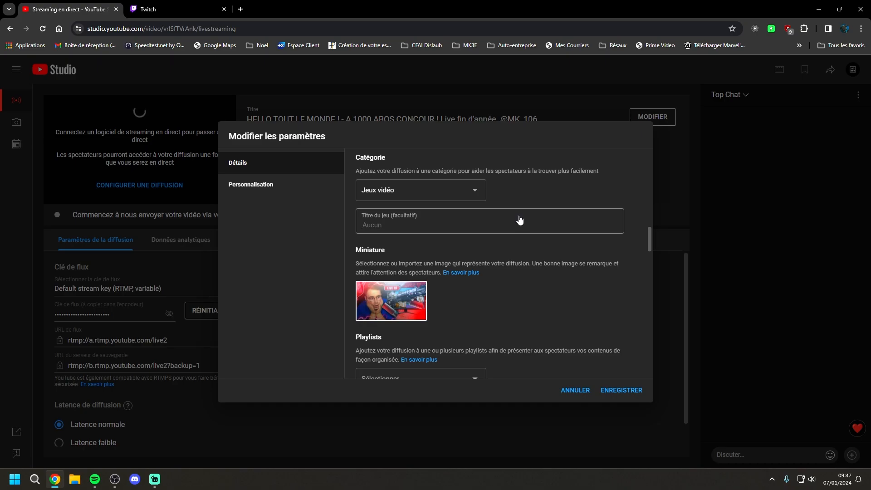
Search Google Images for "miniature fortnite" in a new tab and filter the results to Grandes images
{"action": "left_click", "coordinate": [237, 6]}
{"action": "type", "text": "miniature fortnite"}
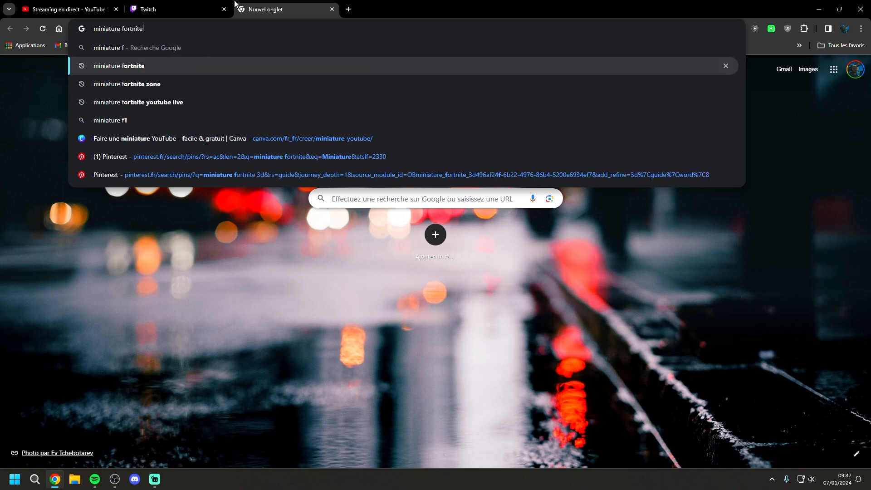
{"action": "key", "text": "Return"}
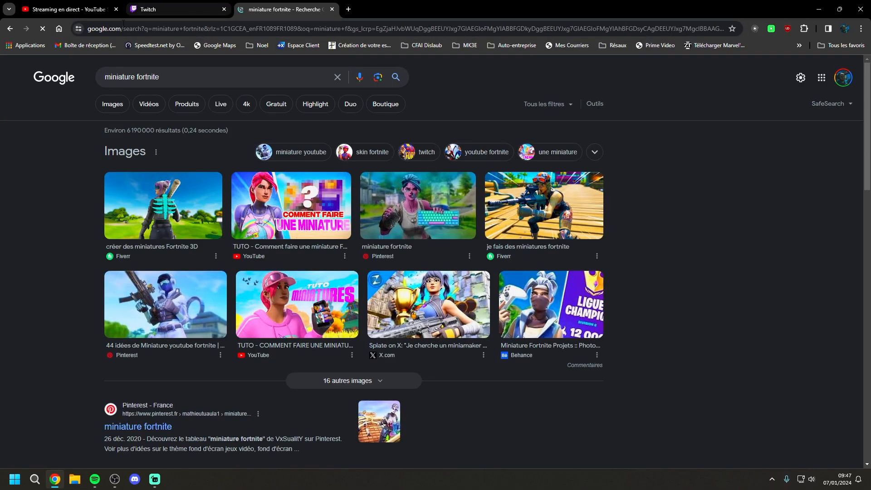
{"action": "left_click", "coordinate": [113, 104]}
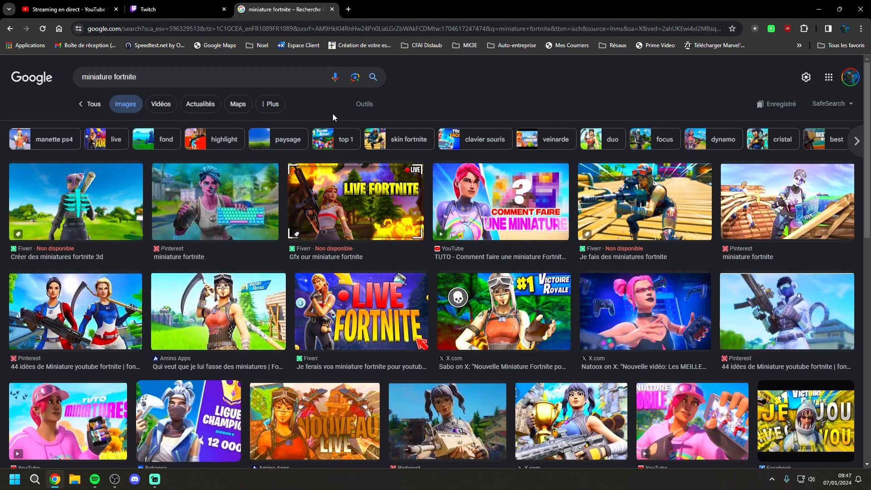
{"action": "left_click", "coordinate": [364, 104]}
{"action": "left_click", "coordinate": [202, 126]}
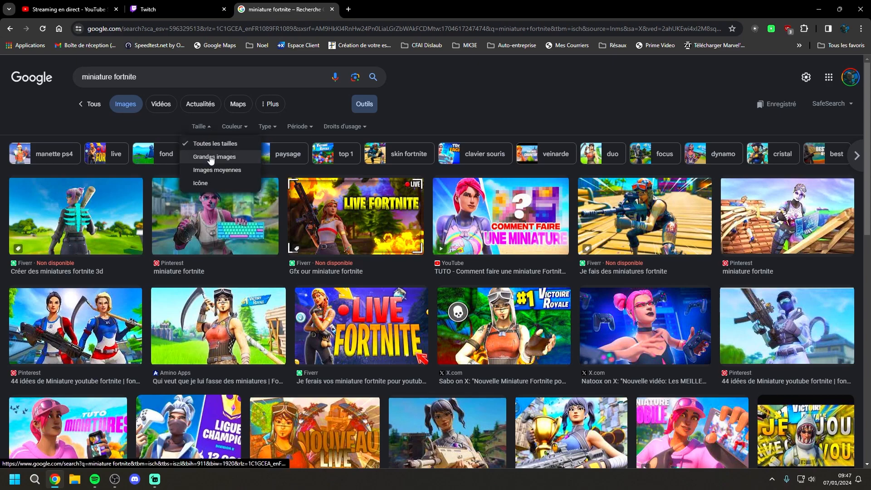
{"action": "left_click", "coordinate": [249, 155]}
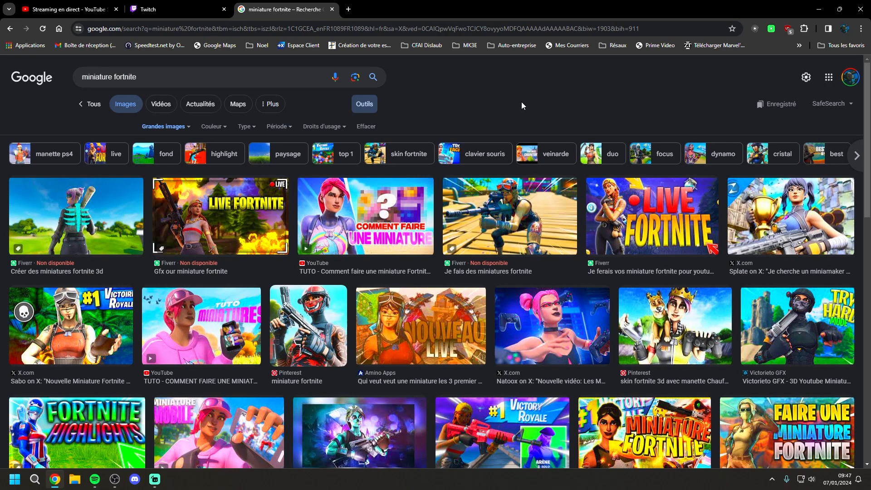
Browse the Fortnite thumbnail images for ideas and close the search tab
{"action": "scroll", "coordinate": [409, 150], "scroll_direction": "down", "scroll_amount": 3}
{"action": "scroll", "coordinate": [406, 143], "scroll_direction": "down", "scroll_amount": 6}
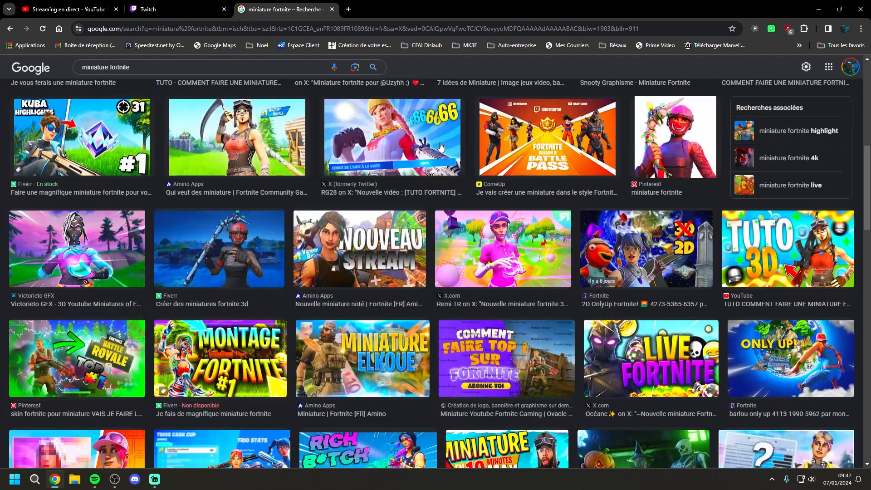
{"action": "scroll", "coordinate": [441, 147], "scroll_direction": "down", "scroll_amount": 4}
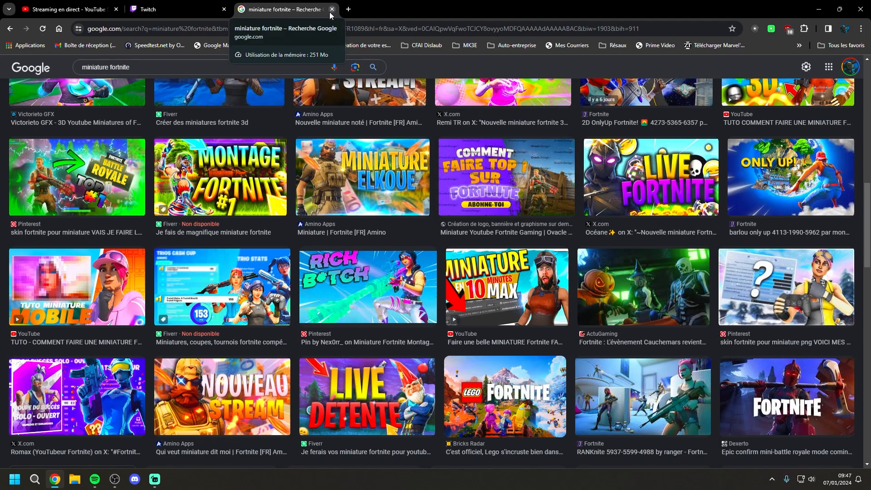
{"action": "left_click", "coordinate": [332, 9]}
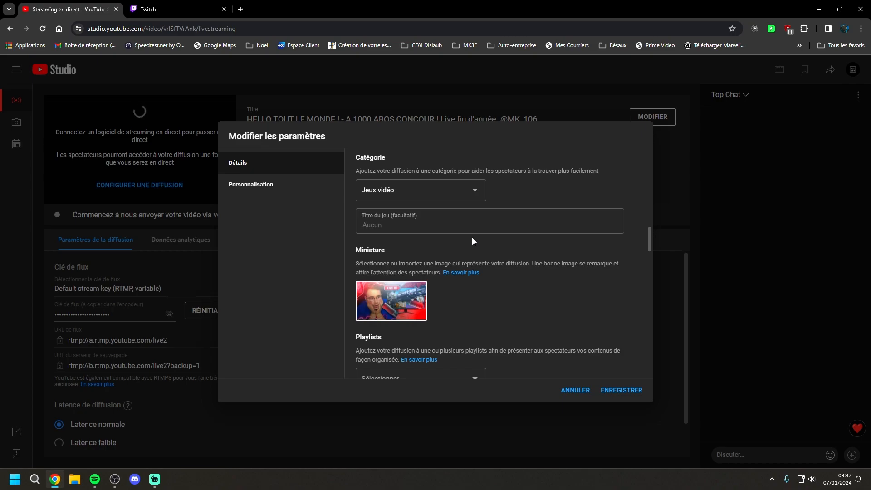
View the playlists available for the stream and leave the list without choosing one
{"action": "scroll", "coordinate": [472, 238], "scroll_direction": "down", "scroll_amount": 4}
{"action": "left_click", "coordinate": [442, 195]}
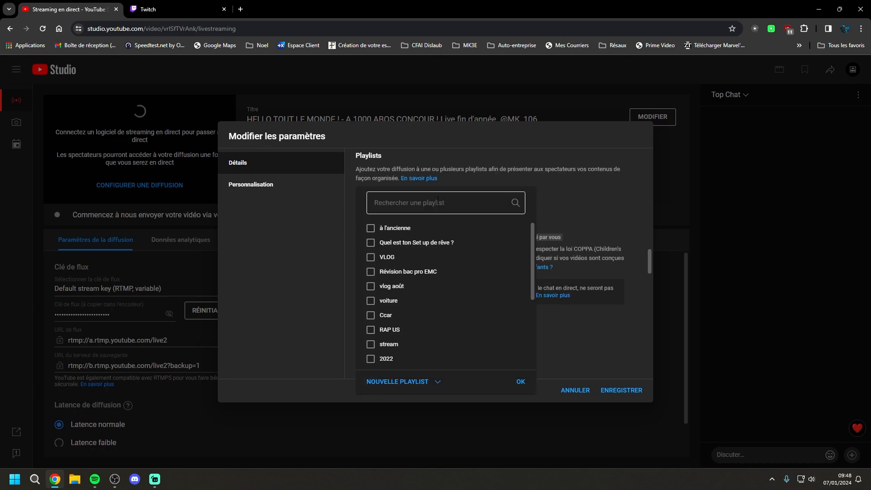
{"action": "left_click", "coordinate": [600, 178]}
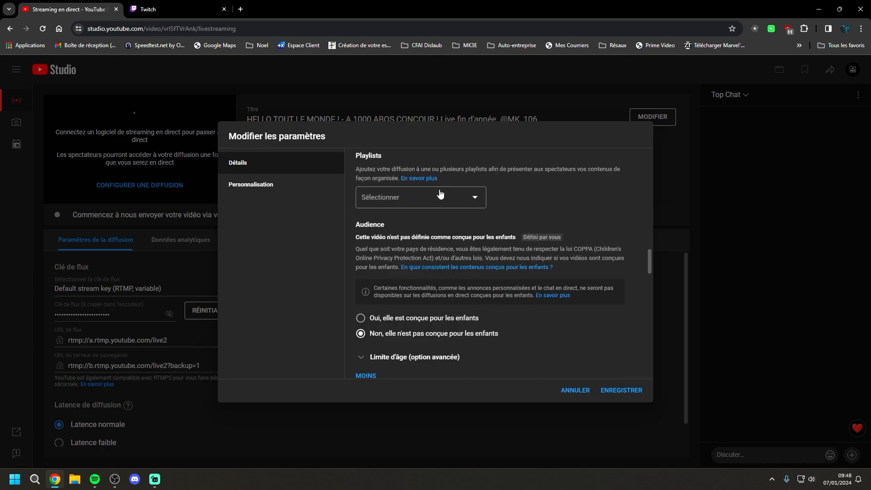
Review the audience, automatic chapters, places, concepts, tags, licence and comment options, and save the stream settings
{"action": "scroll", "coordinate": [435, 203], "scroll_direction": "up", "scroll_amount": 1}
{"action": "scroll", "coordinate": [436, 207], "scroll_direction": "down", "scroll_amount": 1}
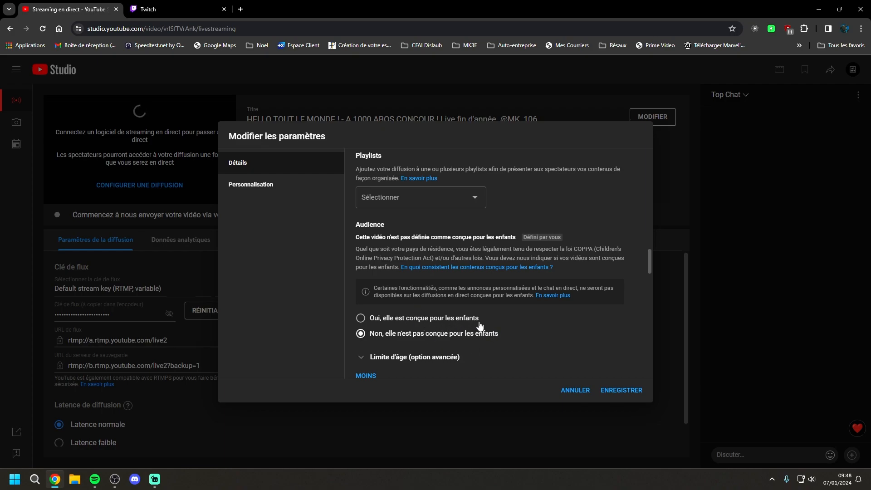
{"action": "scroll", "coordinate": [486, 276], "scroll_direction": "down", "scroll_amount": 5}
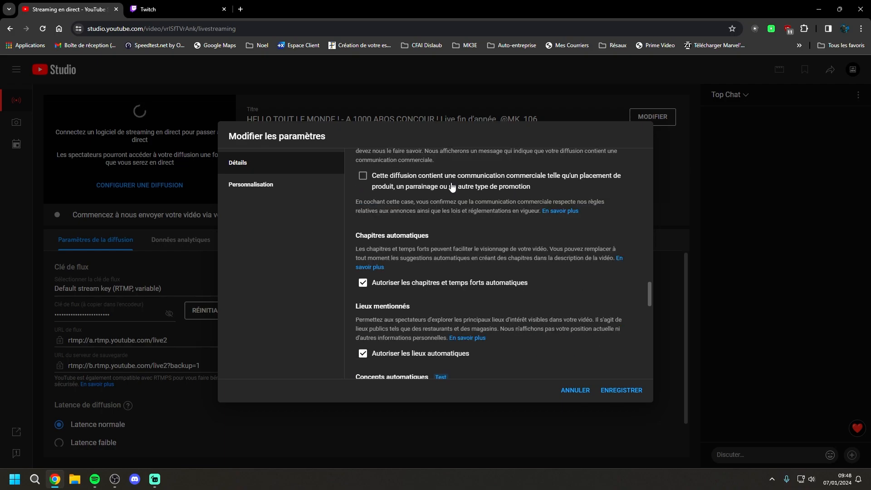
{"action": "scroll", "coordinate": [452, 186], "scroll_direction": "down", "scroll_amount": 1}
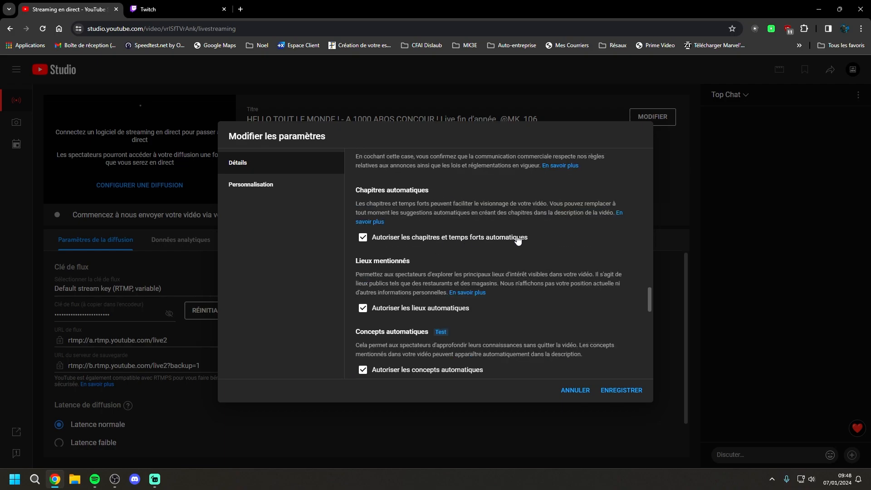
{"action": "scroll", "coordinate": [520, 247], "scroll_direction": "down", "scroll_amount": 1}
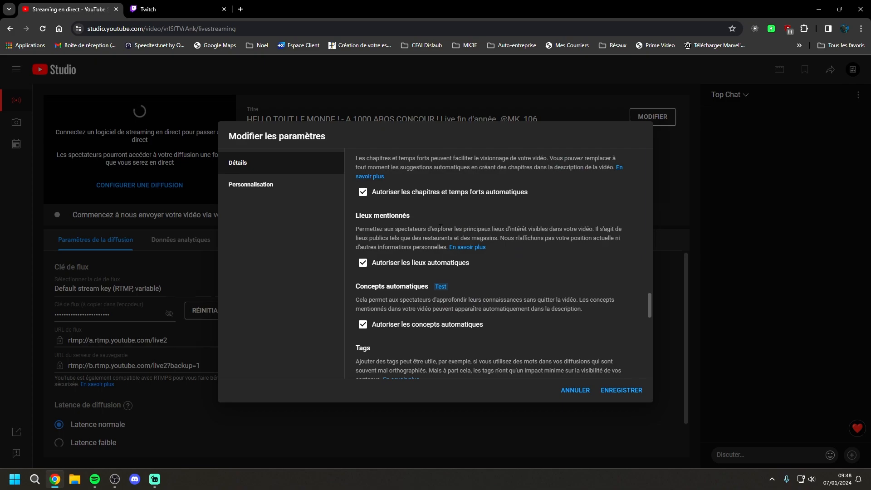
{"action": "scroll", "coordinate": [475, 260], "scroll_direction": "down", "scroll_amount": 1}
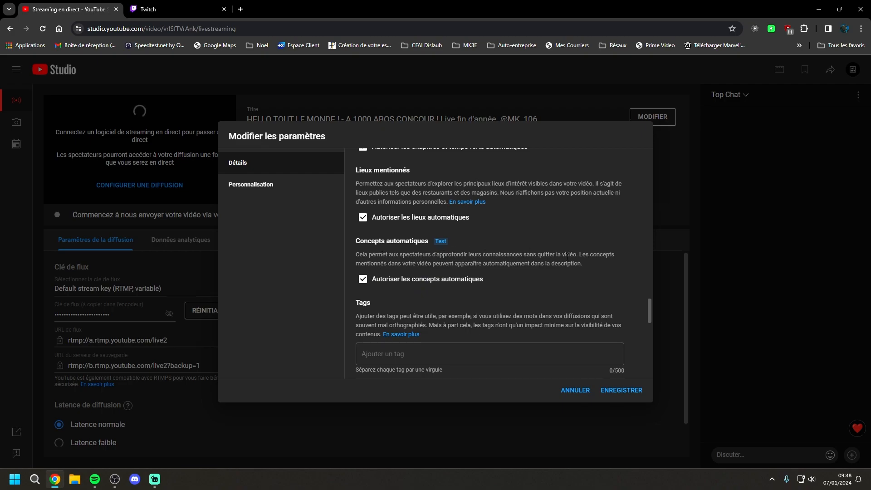
{"action": "scroll", "coordinate": [590, 304], "scroll_direction": "down", "scroll_amount": 9}
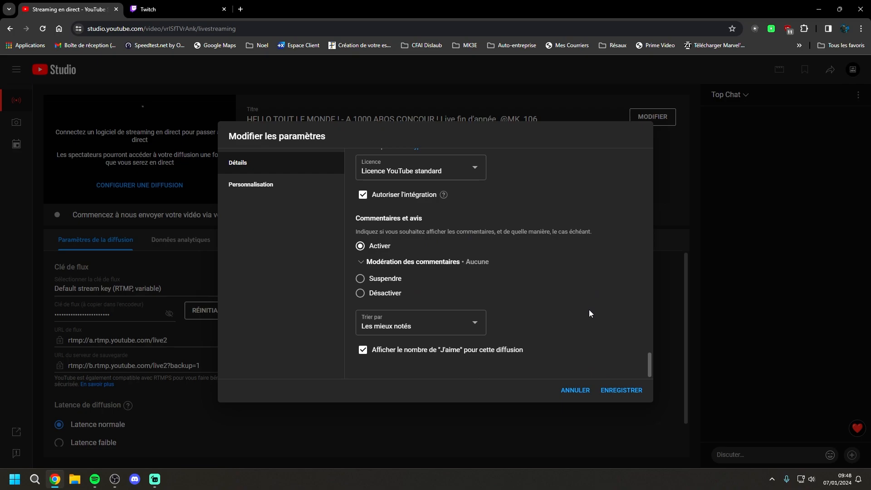
{"action": "left_click", "coordinate": [637, 387]}
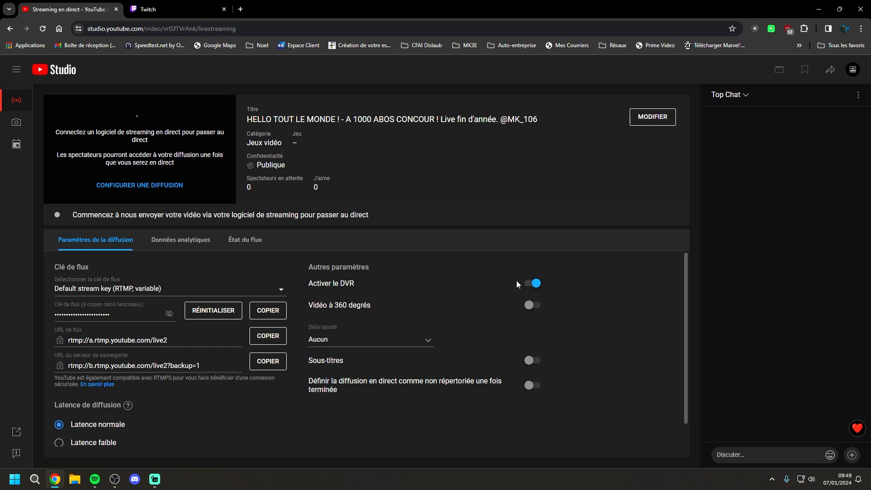
Check the DVR option and the list of available stream keys, keeping DVR enabled and the default stream key
{"action": "left_click", "coordinate": [536, 281]}
{"action": "left_click", "coordinate": [536, 281]}
{"action": "left_click", "coordinate": [142, 291]}
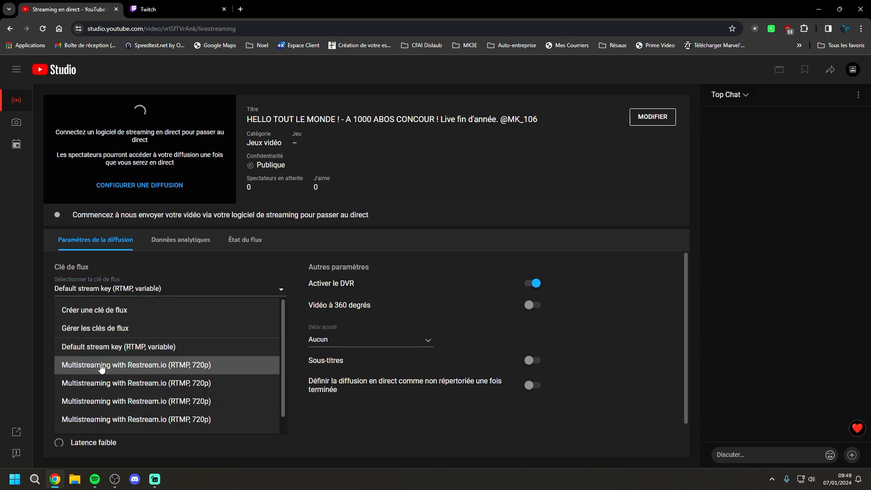
{"action": "left_click_drag", "start_coordinate": [285, 339], "coordinate": [279, 295]}
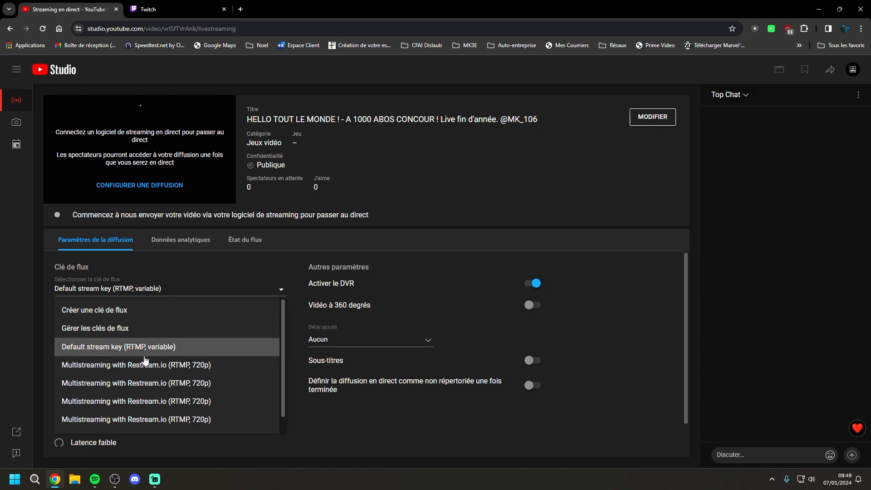
{"action": "left_click", "coordinate": [733, 322]}
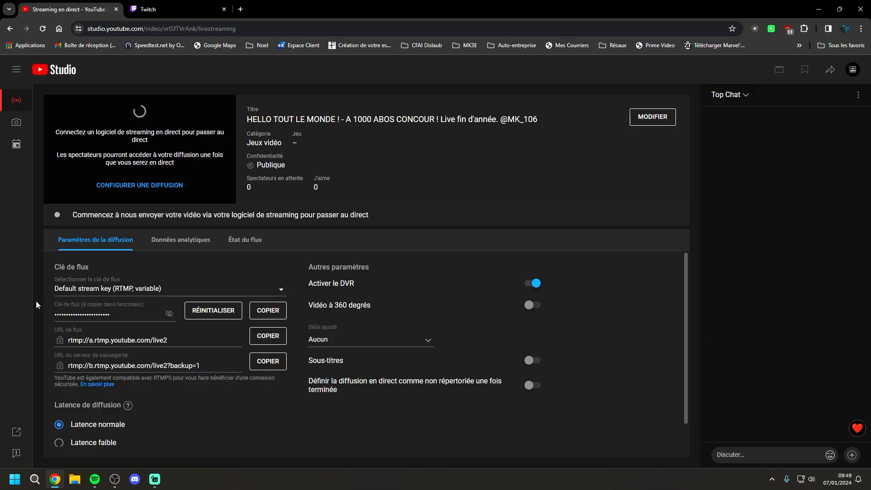
Copy the YouTube stream key, switch to OBS, choose the Personnalisé service and replace the stream key with the copied one
{"action": "left_click", "coordinate": [266, 313]}
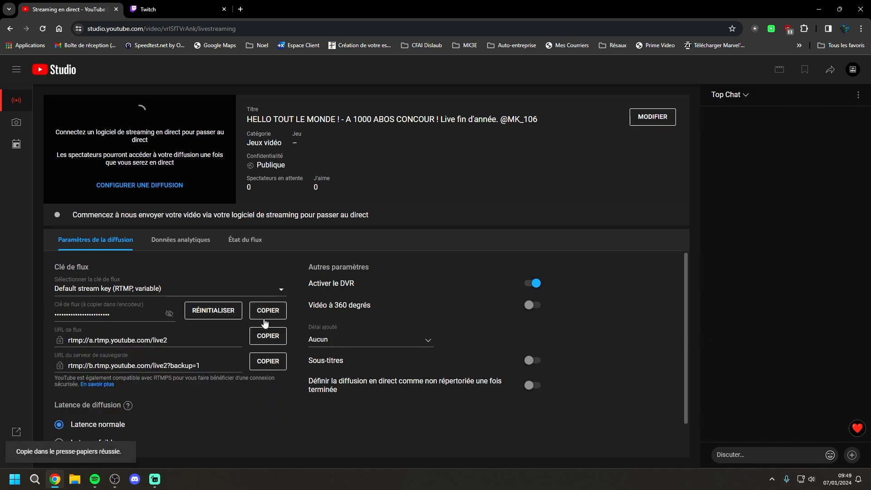
{"action": "left_click", "coordinate": [115, 480]}
{"action": "left_click", "coordinate": [782, 418]}
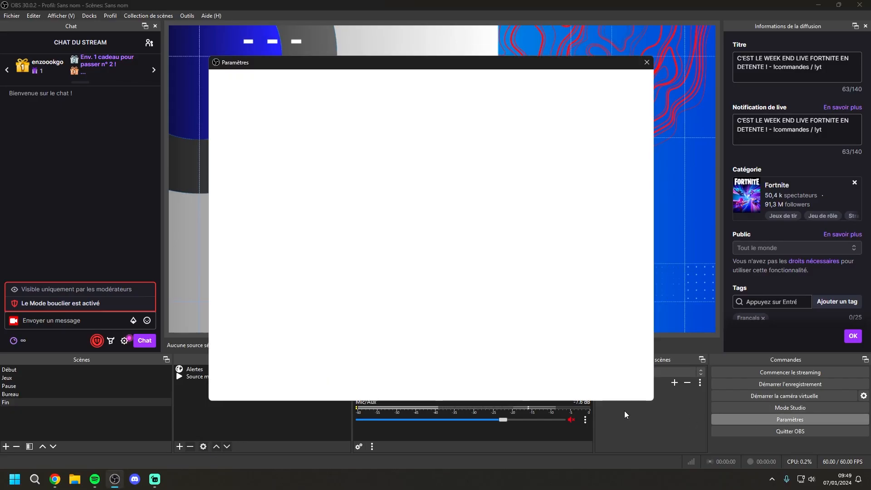
{"action": "left_click", "coordinate": [257, 102]}
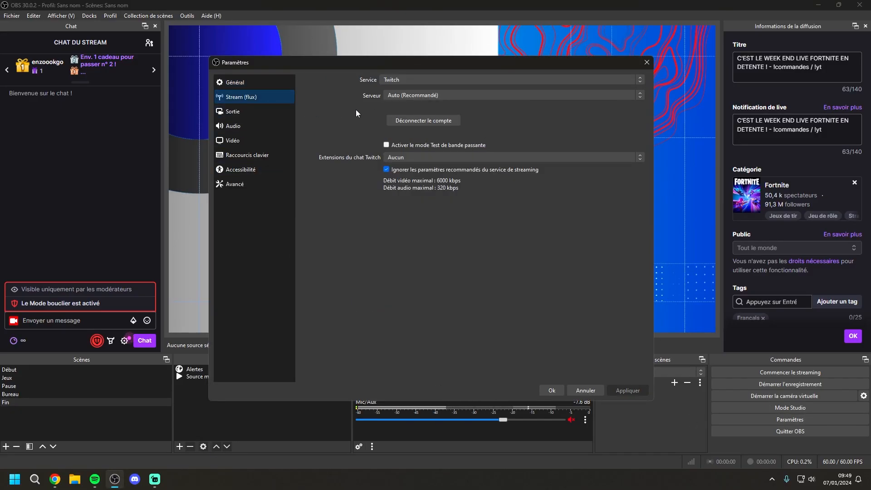
{"action": "left_click", "coordinate": [448, 80]}
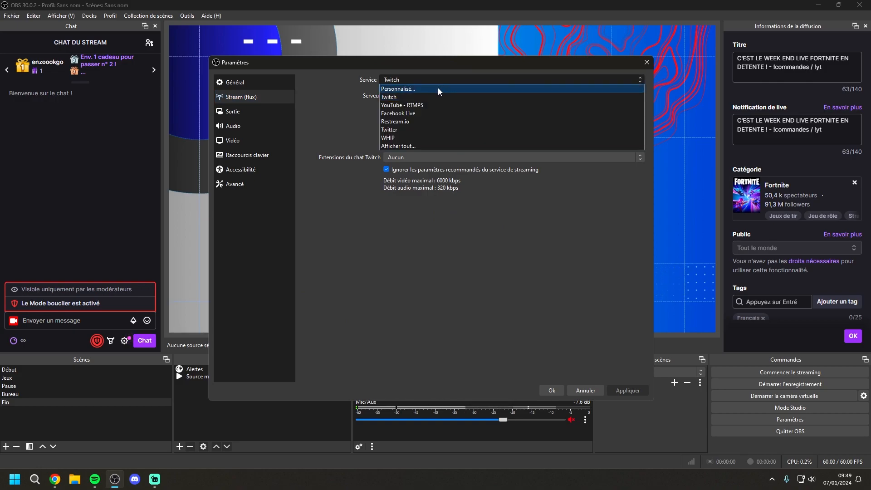
{"action": "left_click", "coordinate": [437, 88]}
{"action": "left_click_drag", "start_coordinate": [532, 109], "coordinate": [344, 109]}
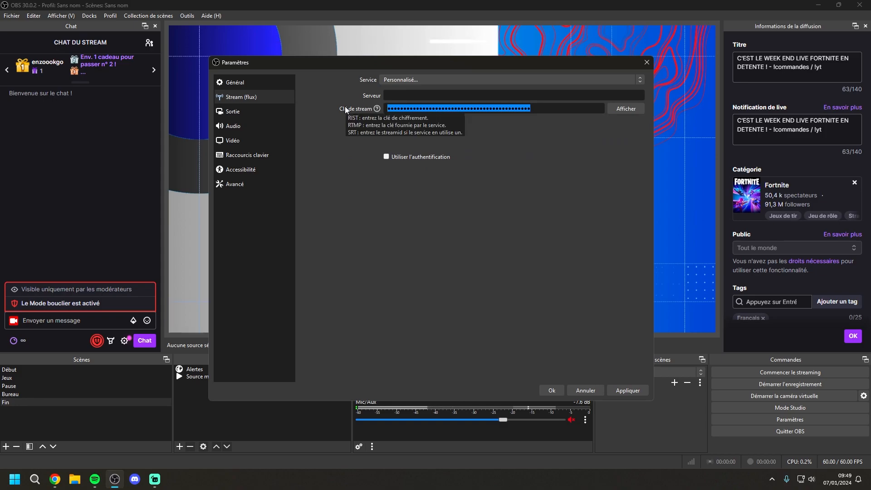
{"action": "key", "text": "ctrl+v"}
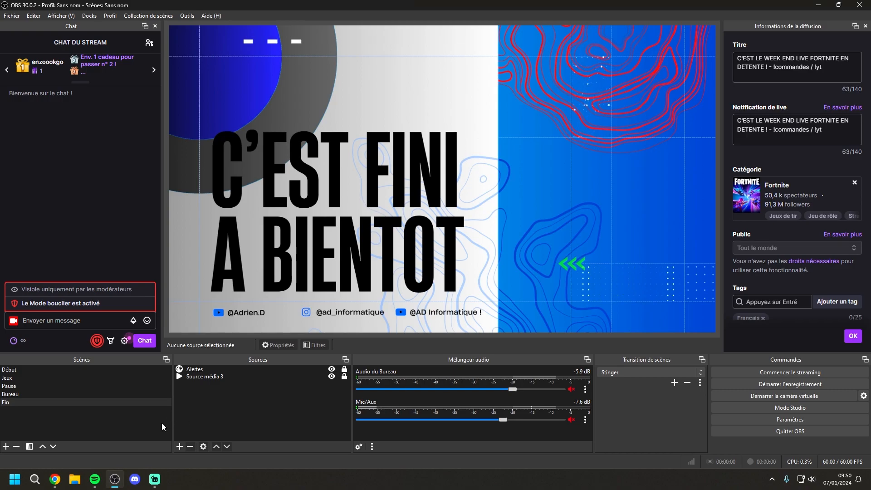
Copy the YouTube stream URL, paste it as the custom server in the OBS stream settings and apply
{"action": "mouse_move", "coordinate": [95, 473]}
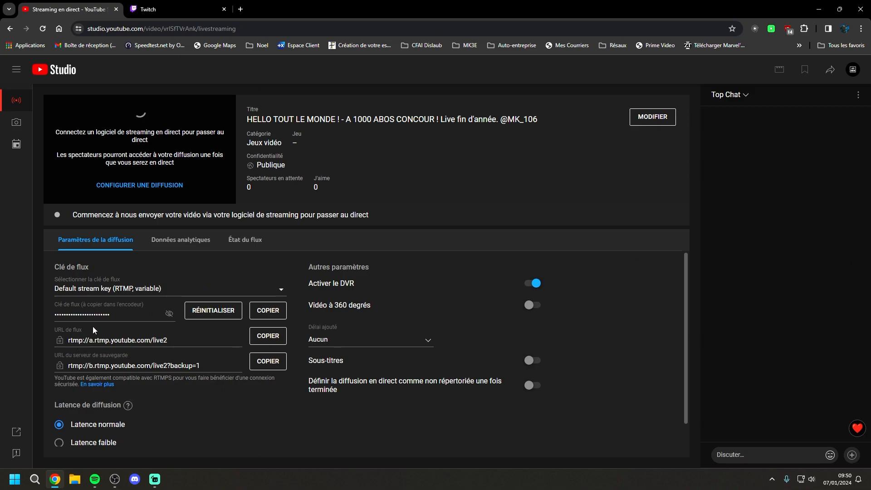
{"action": "left_click", "coordinate": [264, 336]}
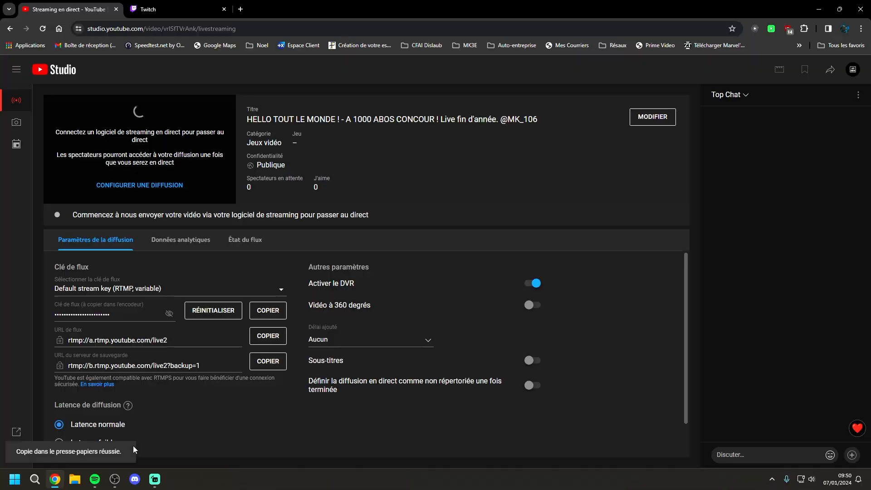
{"action": "left_click", "coordinate": [114, 479]}
{"action": "left_click", "coordinate": [790, 418]}
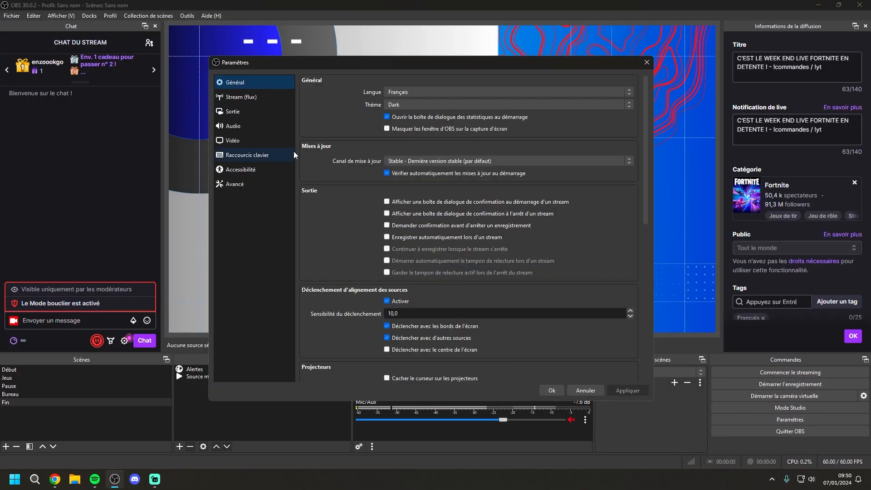
{"action": "left_click", "coordinate": [271, 96]}
{"action": "right_click", "coordinate": [400, 96]}
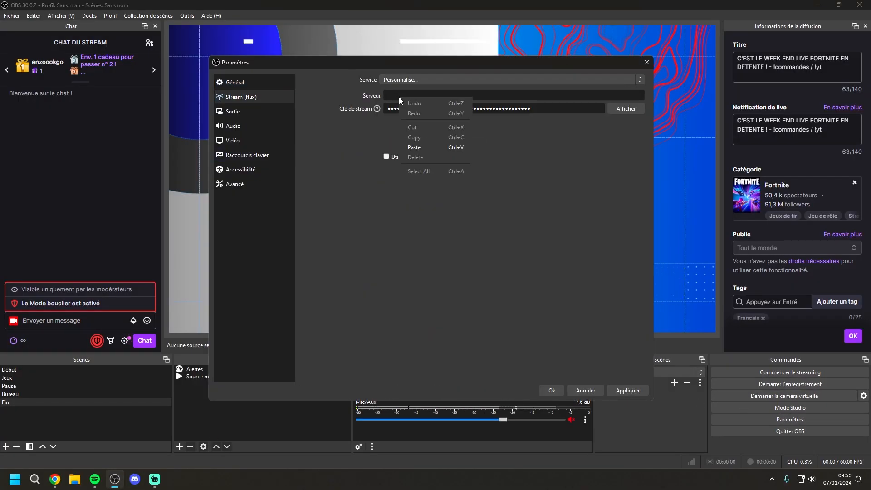
{"action": "left_click", "coordinate": [423, 145]}
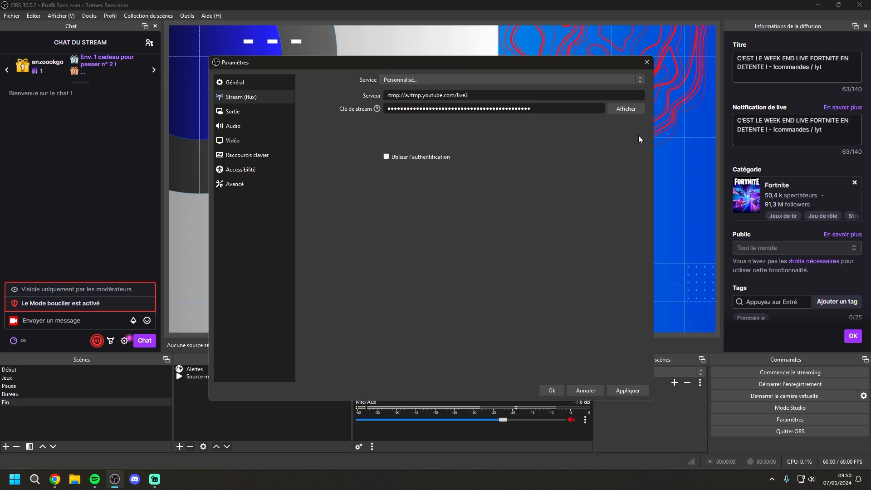
{"action": "left_click", "coordinate": [631, 392]}
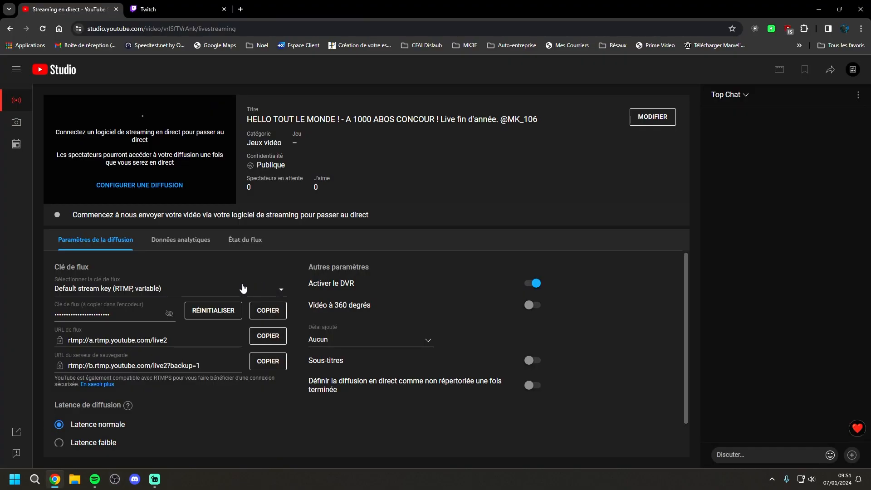
Set the YouTube stream latency to Latence normale and view the added-delay choices without picking one
{"action": "scroll", "coordinate": [209, 380], "scroll_direction": "down", "scroll_amount": 1}
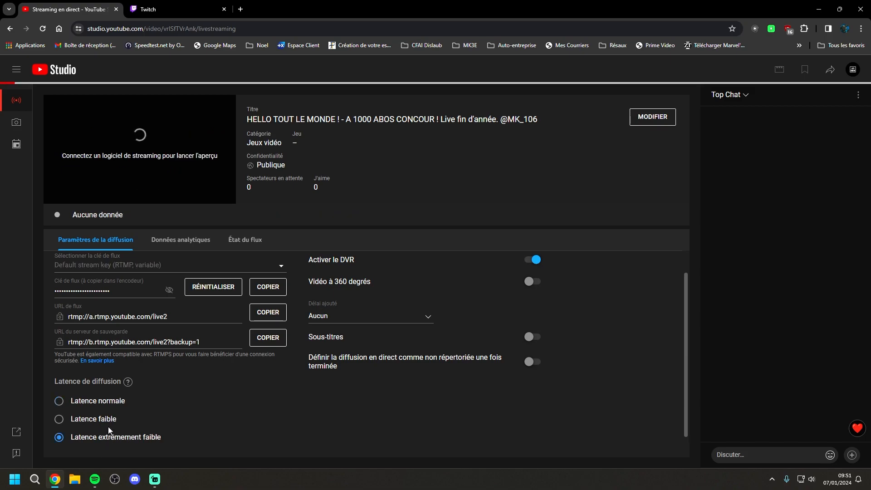
{"action": "left_click", "coordinate": [96, 408]}
{"action": "scroll", "coordinate": [442, 403], "scroll_direction": "up", "scroll_amount": 1}
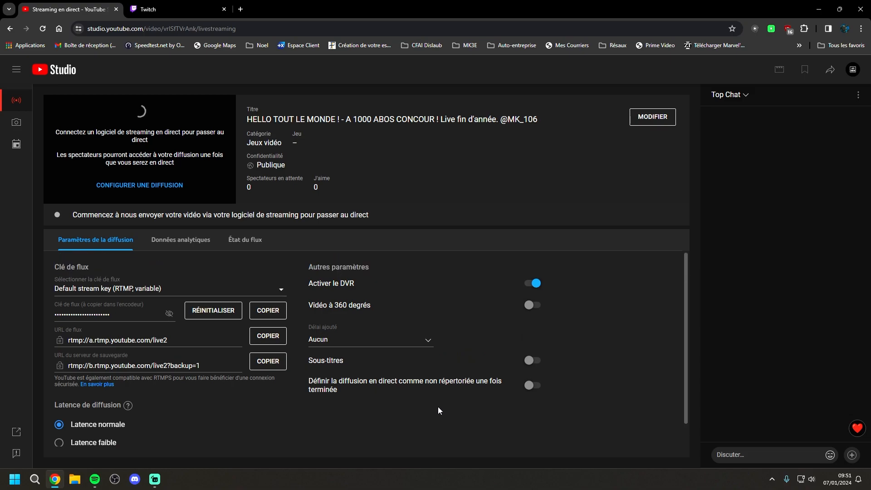
{"action": "left_click", "coordinate": [423, 341]}
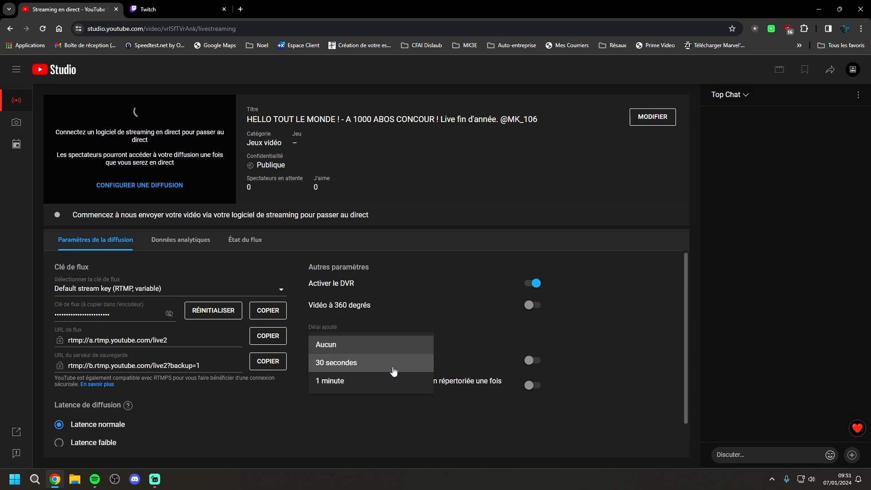
{"action": "left_click", "coordinate": [324, 416]}
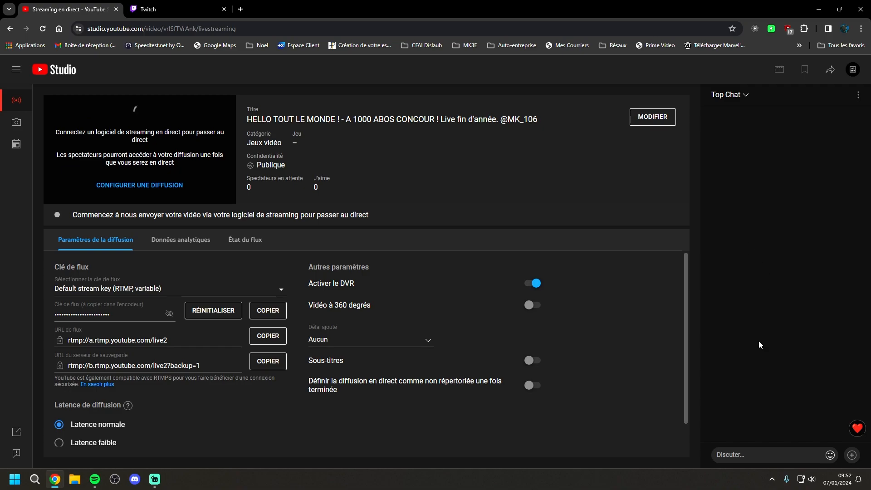
Switch through the Twitch stream manager to OBS, review the Twitch service in the stream settings and confirm them
{"action": "key", "text": "ctrl+Tab"}
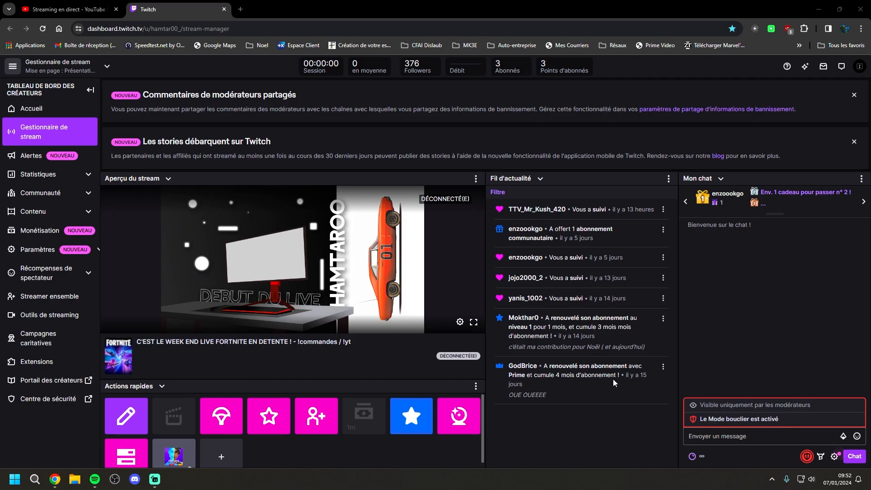
{"action": "key", "text": "alt+Tab"}
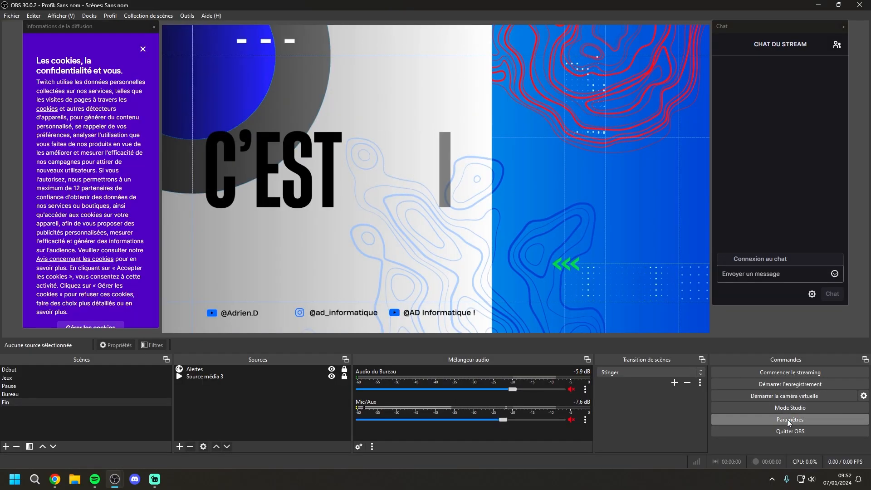
{"action": "left_click", "coordinate": [788, 419]}
{"action": "left_click", "coordinate": [275, 95]}
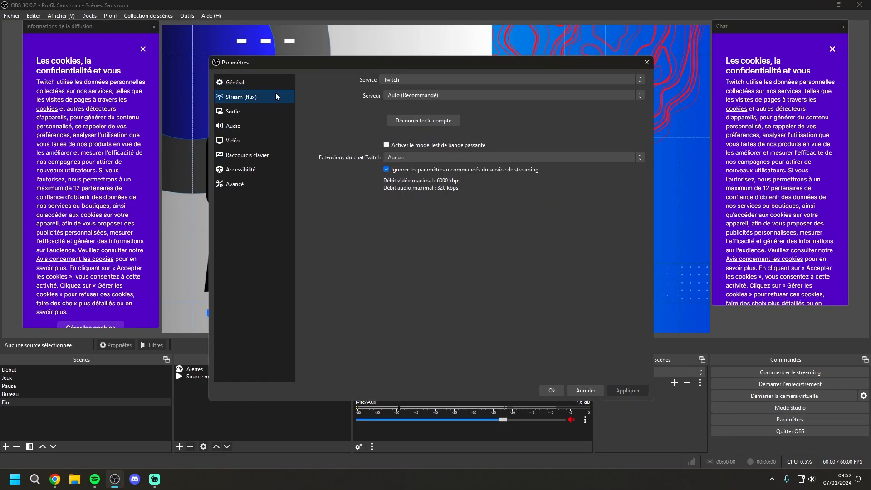
{"action": "left_click", "coordinate": [390, 80]}
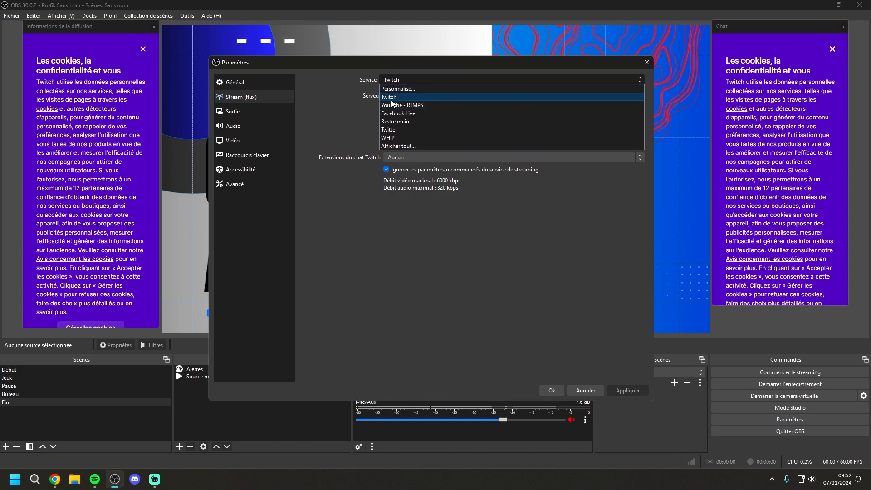
{"action": "left_click", "coordinate": [316, 100]}
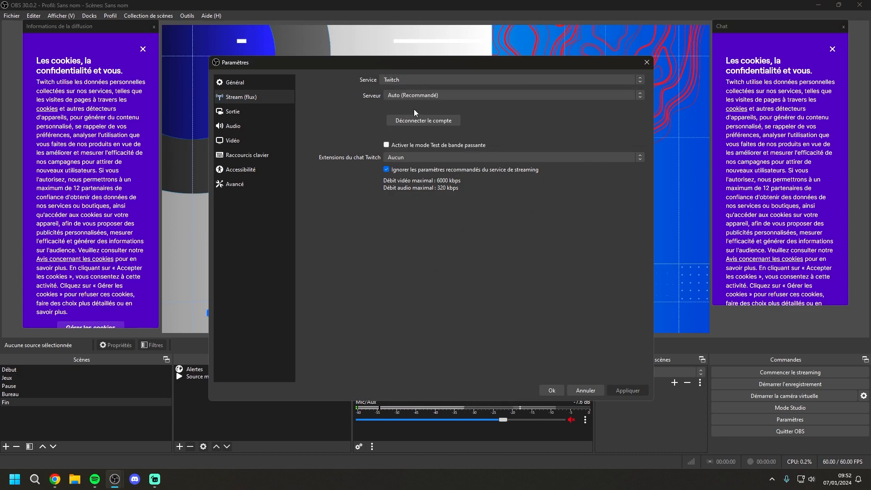
{"action": "left_click", "coordinate": [558, 390]}
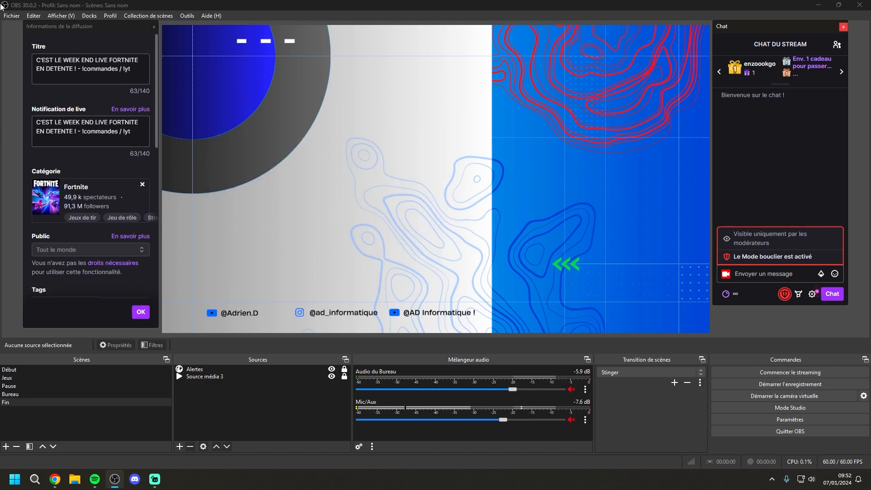
Dock the Twitch chat to the left of the OBS preview and the stream information dock to its right
{"action": "left_click_drag", "start_coordinate": [67, 24], "coordinate": [20, 33]}
{"action": "left_click_drag", "start_coordinate": [743, 26], "coordinate": [46, 28]}
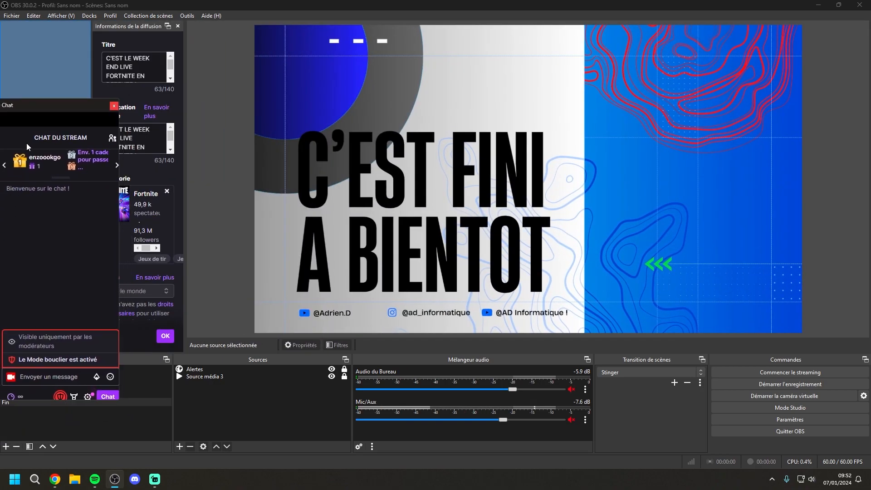
{"action": "left_click_drag", "start_coordinate": [161, 32], "coordinate": [847, 68]}
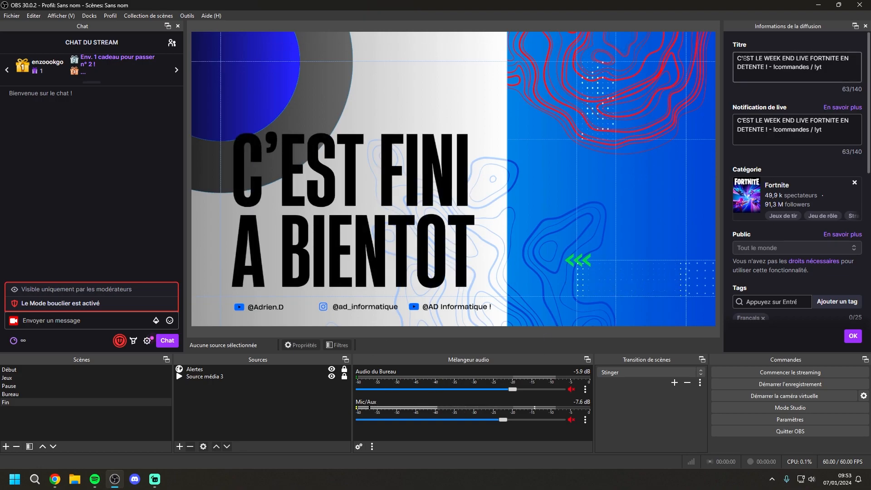
Examine the title and live notification texts in the stream information dock
{"action": "left_click_drag", "start_coordinate": [736, 58], "coordinate": [811, 67]}
{"action": "left_click", "coordinate": [761, 121]}
{"action": "left_click_drag", "start_coordinate": [738, 121], "coordinate": [823, 130]}
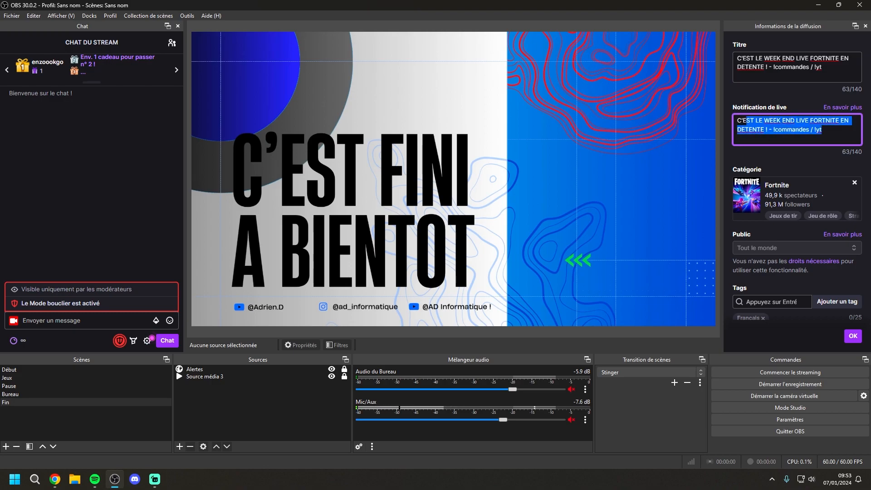
Review the streaming output settings, including the bitrate, and the Twitch service's bitrate limits in the OBS settings, and confirm them
{"action": "left_click", "coordinate": [814, 175]}
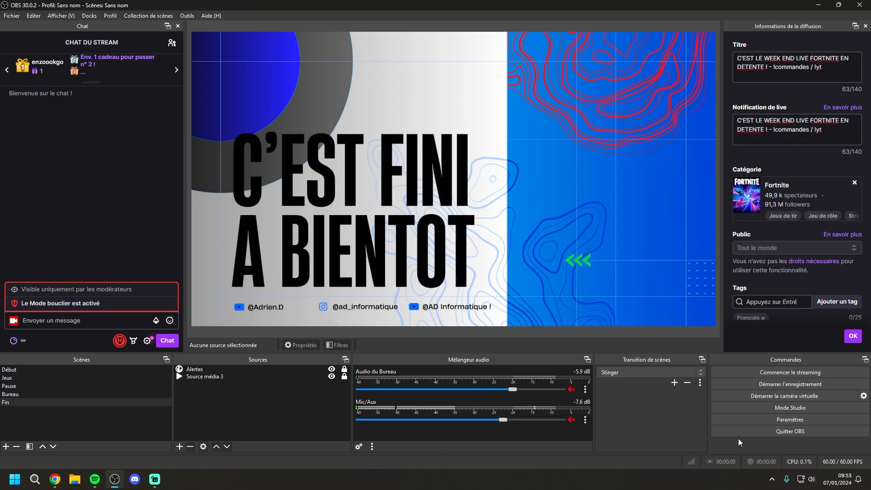
{"action": "left_click", "coordinate": [749, 420]}
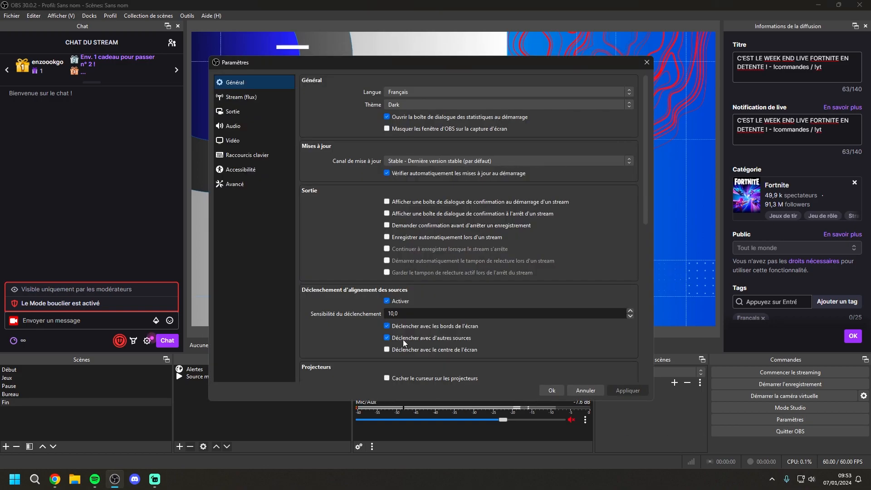
{"action": "left_click", "coordinate": [241, 111]}
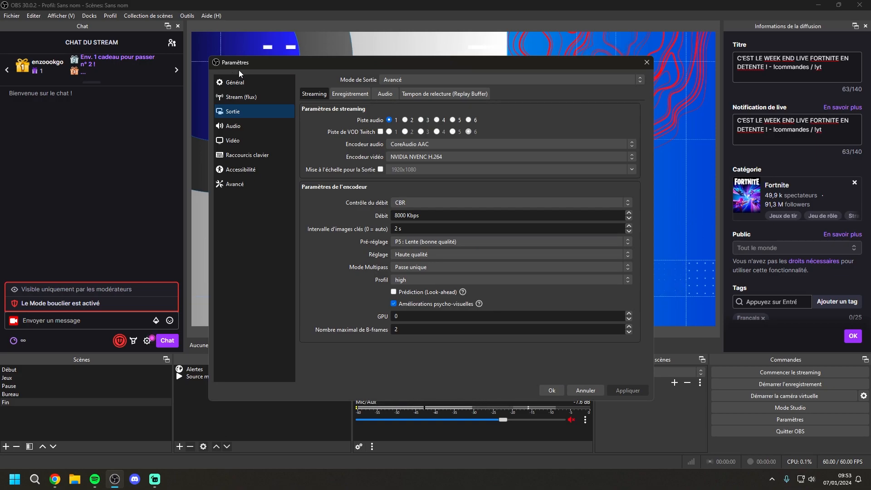
{"action": "left_click", "coordinate": [260, 97]}
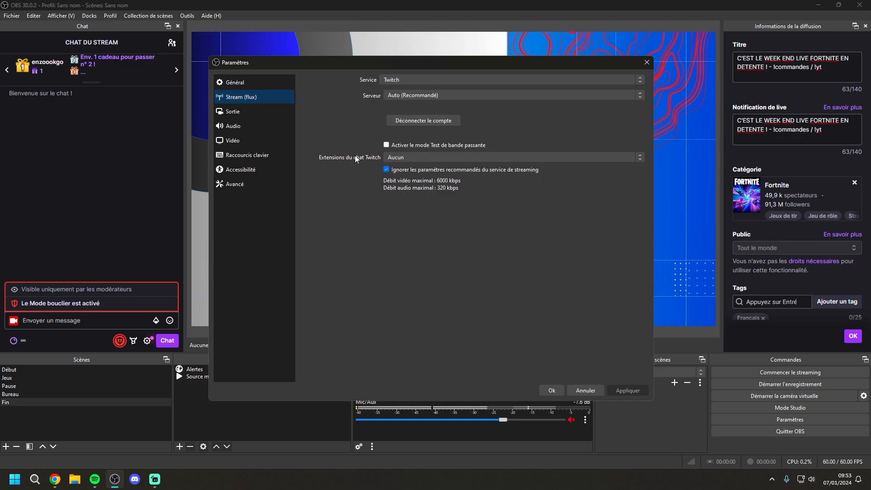
{"action": "left_click", "coordinate": [273, 116]}
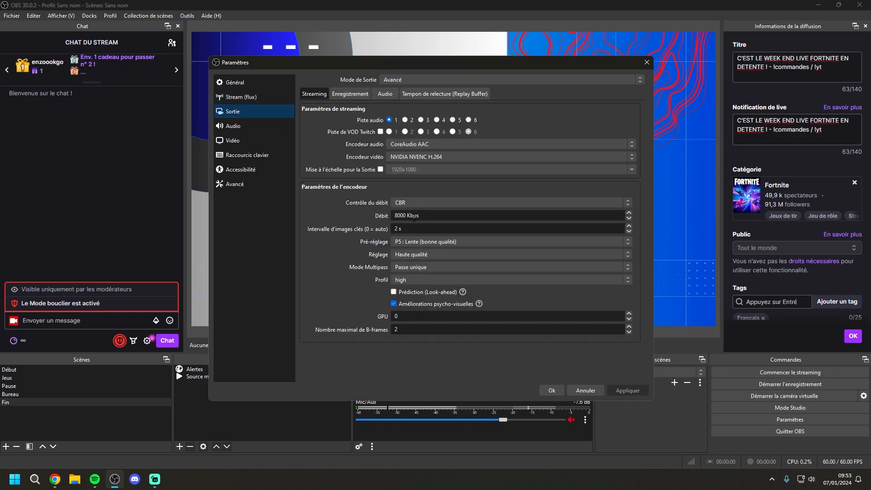
{"action": "left_click", "coordinate": [559, 386]}
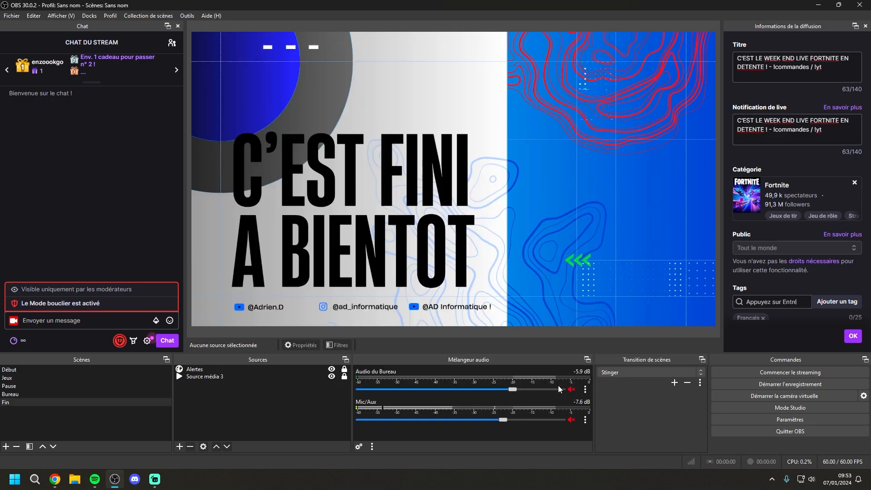
Check the Twitch stream manager briefly, return to OBS and examine the title and live notification text in the stream information dock
{"action": "key", "text": "alt+Tab"}
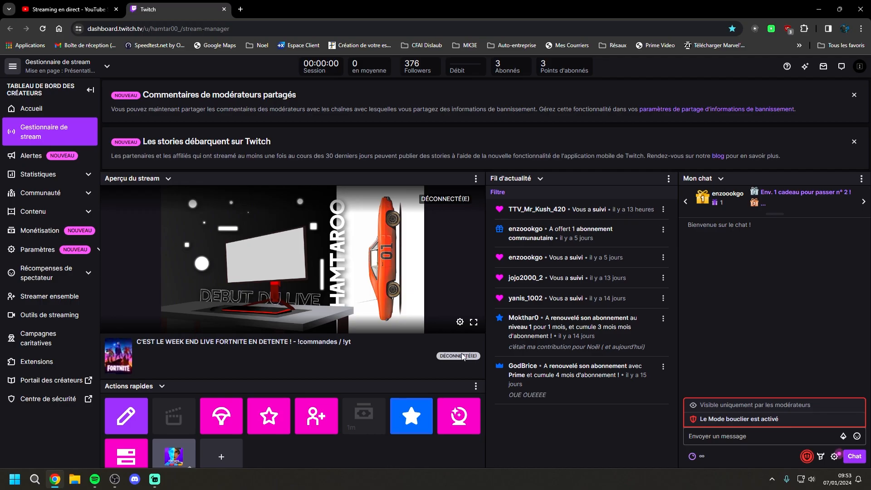
{"action": "key", "text": "alt+Tab"}
{"action": "left_click", "coordinate": [758, 66]}
{"action": "left_click", "coordinate": [792, 130]}
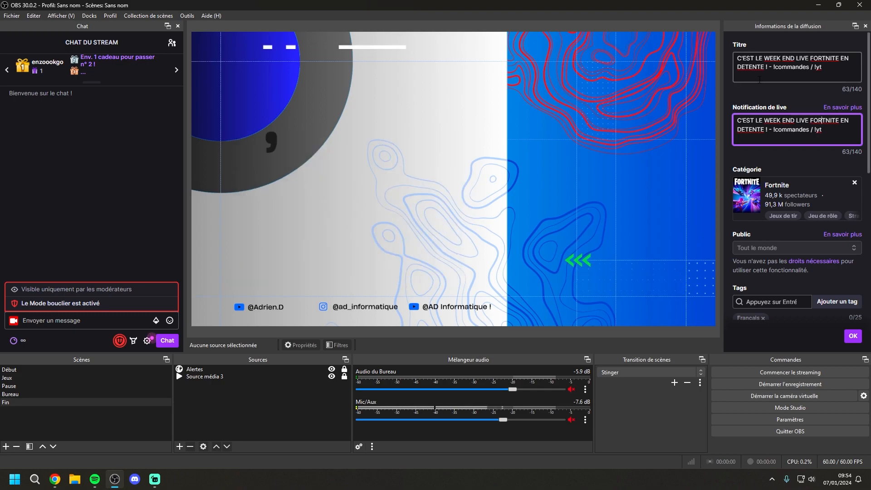
{"action": "left_click_drag", "start_coordinate": [840, 134], "coordinate": [738, 119]}
{"action": "left_click", "coordinate": [741, 118]}
{"action": "mouse_move", "coordinate": [738, 120]}
{"action": "left_mouse_down"}
{"action": "mouse_move", "coordinate": [838, 135]}
{"action": "mouse_move", "coordinate": [742, 121]}
{"action": "left_mouse_up"}
{"action": "left_click", "coordinate": [838, 135]}
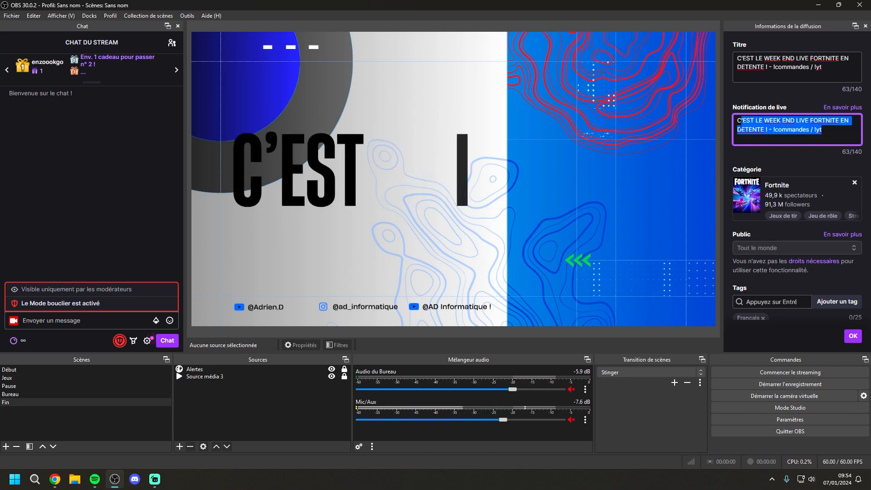
{"action": "left_click", "coordinate": [813, 121]}
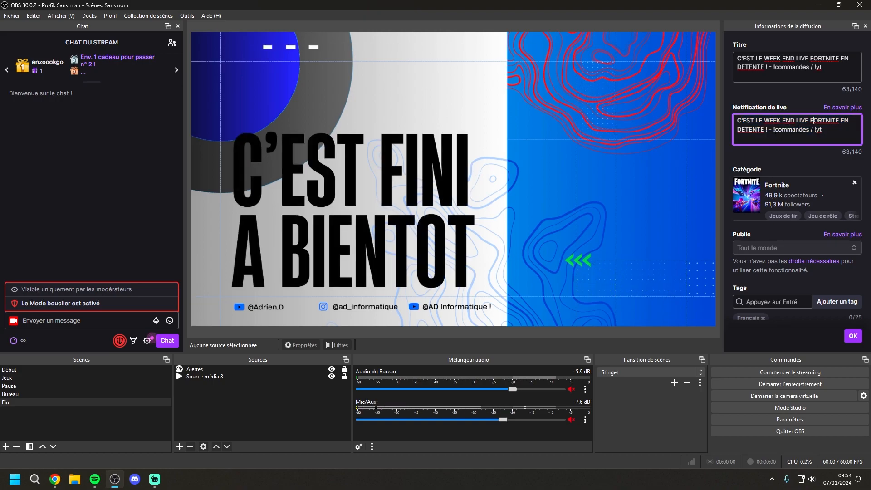
Switch to the browser, open Twitch from the bookmarks and go through the creator dashboard to the stream manager
{"action": "left_click", "coordinate": [818, 5]}
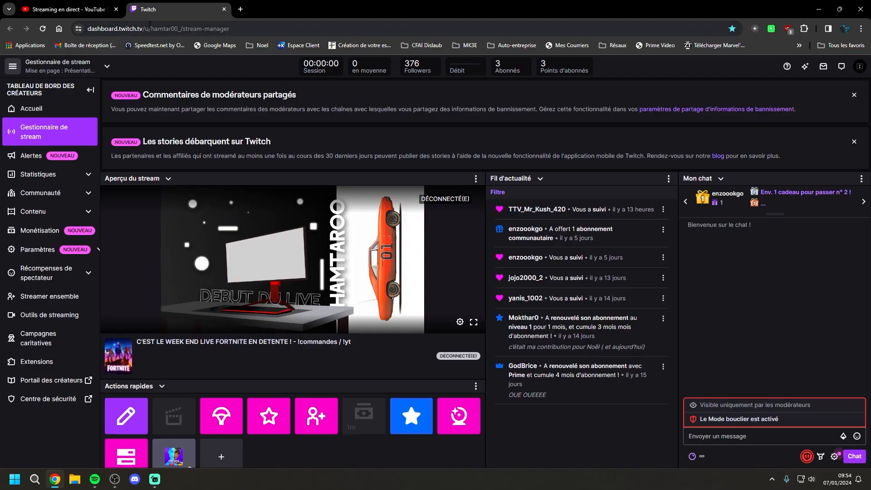
{"action": "left_click", "coordinate": [798, 45]}
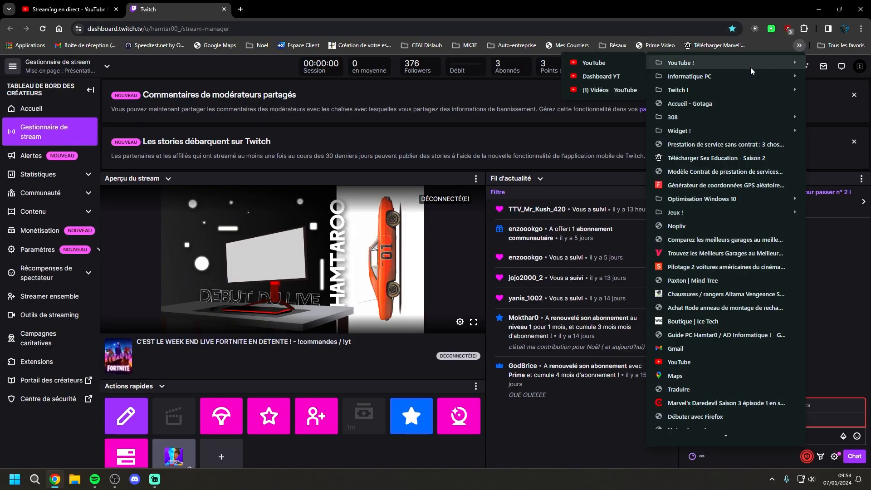
{"action": "mouse_move", "coordinate": [718, 83]}
{"action": "left_click", "coordinate": [620, 88]}
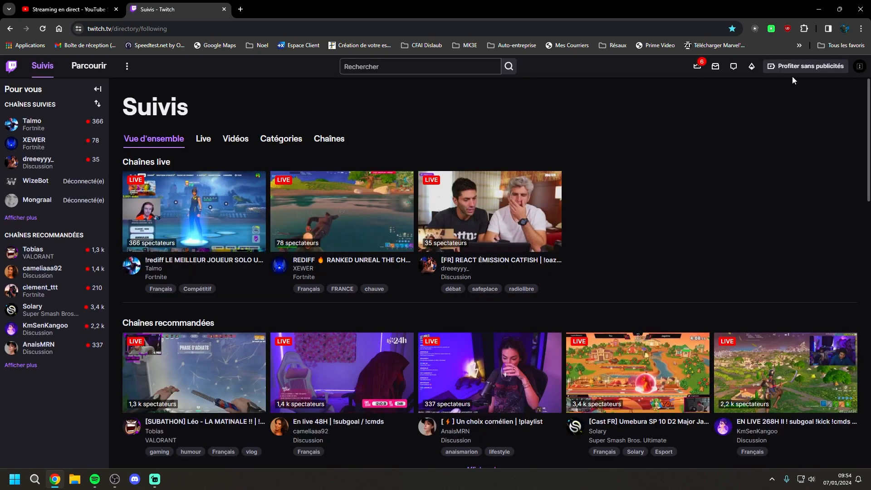
{"action": "left_click", "coordinate": [860, 66]}
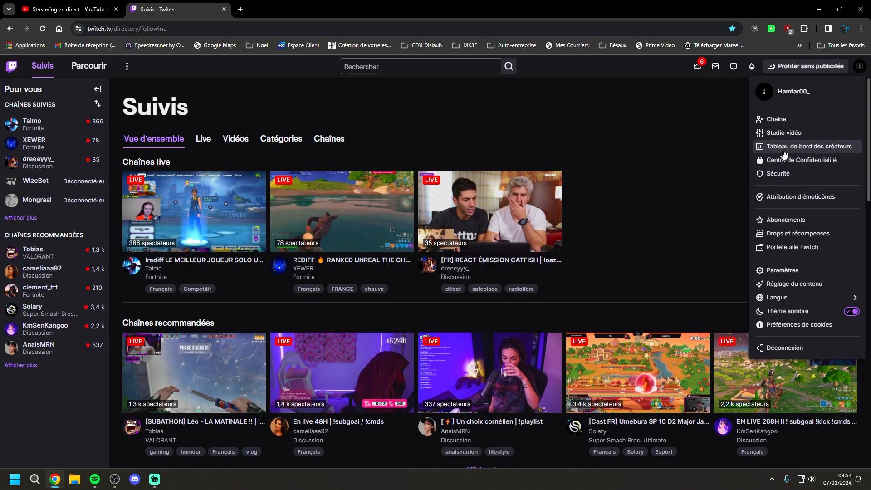
{"action": "left_click", "coordinate": [817, 147]}
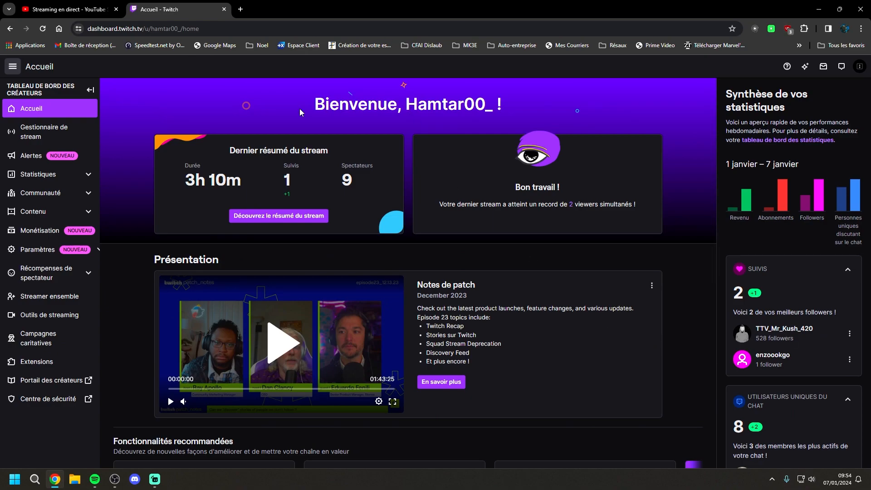
{"action": "left_click", "coordinate": [47, 139]}
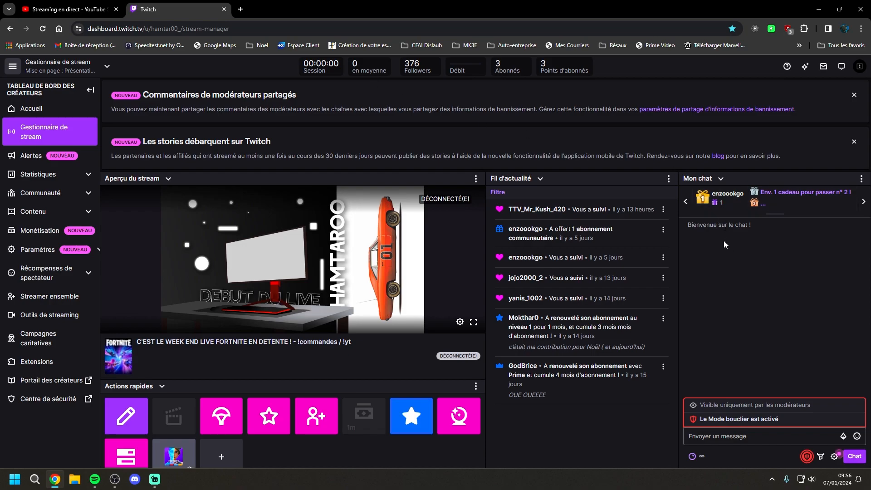
View the list of users in the Twitch chat and return to the chat messages
{"action": "left_click", "coordinate": [862, 179]}
{"action": "left_click", "coordinate": [824, 197]}
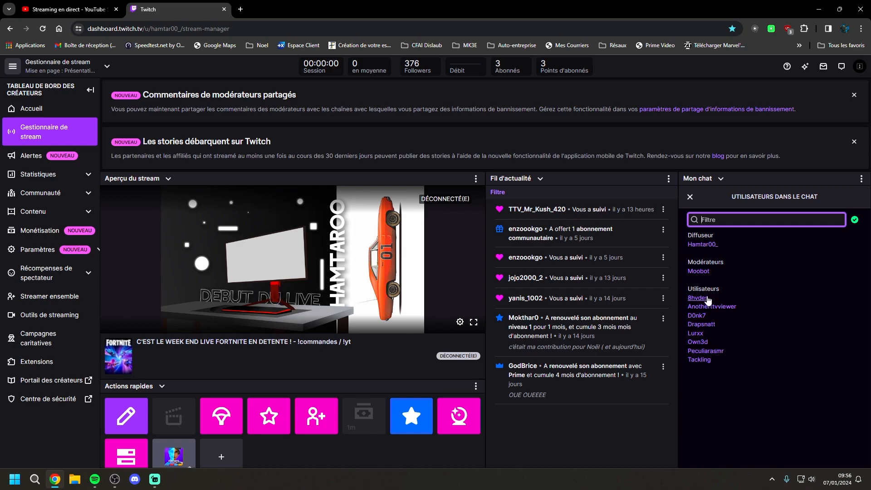
{"action": "left_click", "coordinate": [691, 198]}
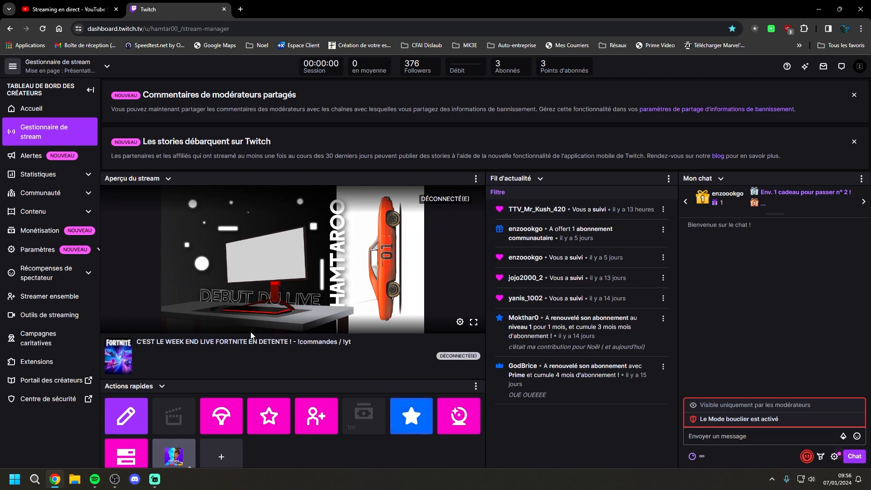
Turn the subscribers-only chat mode on and back off, and read the resulting chat notices
{"action": "left_click", "coordinate": [419, 420]}
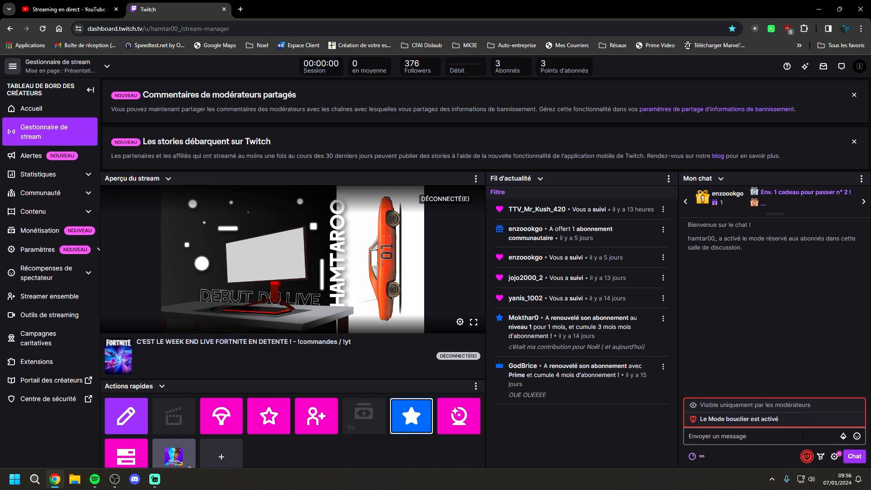
{"action": "left_click", "coordinate": [408, 430]}
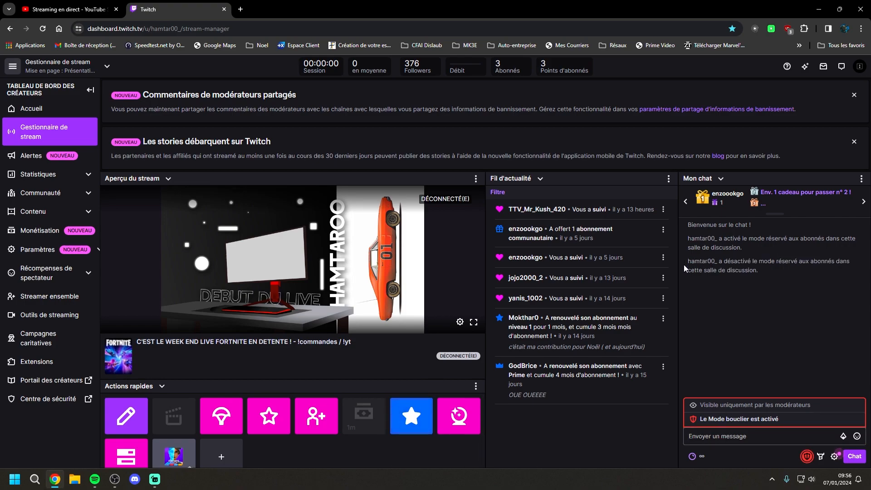
{"action": "left_click_drag", "start_coordinate": [711, 261], "coordinate": [775, 274]}
{"action": "left_click", "coordinate": [774, 274]}
Open Streamer ensemble from the quick actions, start it to examine its guest and source options, and close its window
{"action": "left_click", "coordinate": [313, 416]}
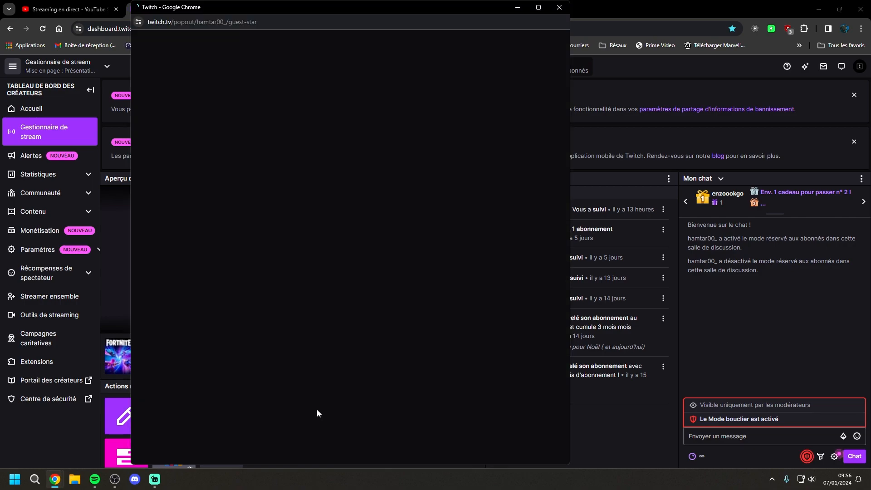
{"action": "left_click", "coordinate": [452, 401]}
{"action": "left_click", "coordinate": [451, 394]}
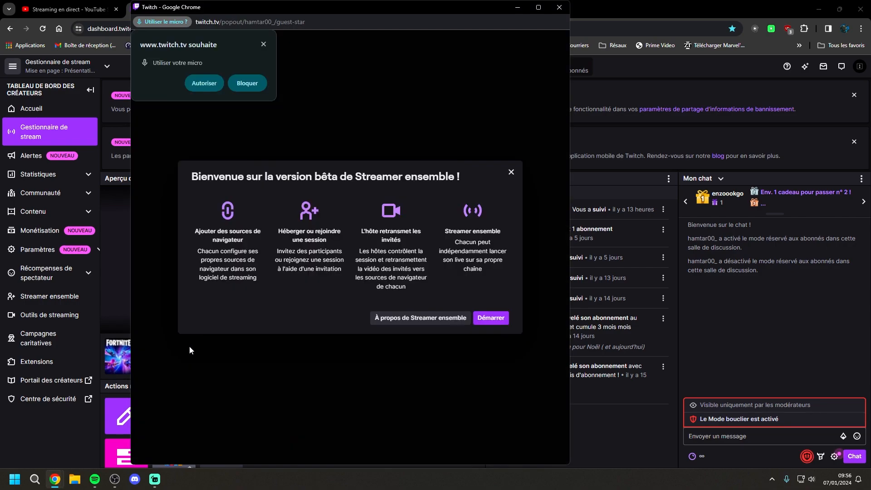
{"action": "left_click", "coordinate": [492, 318]}
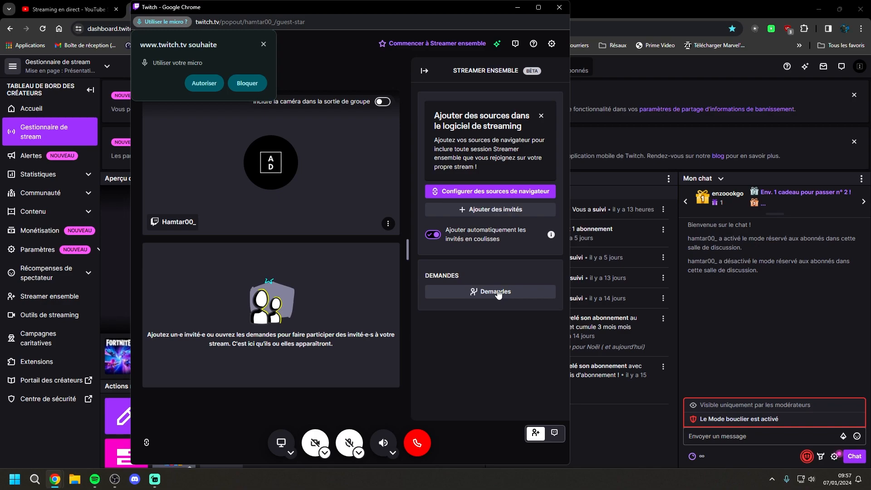
{"action": "left_click", "coordinate": [559, 13]}
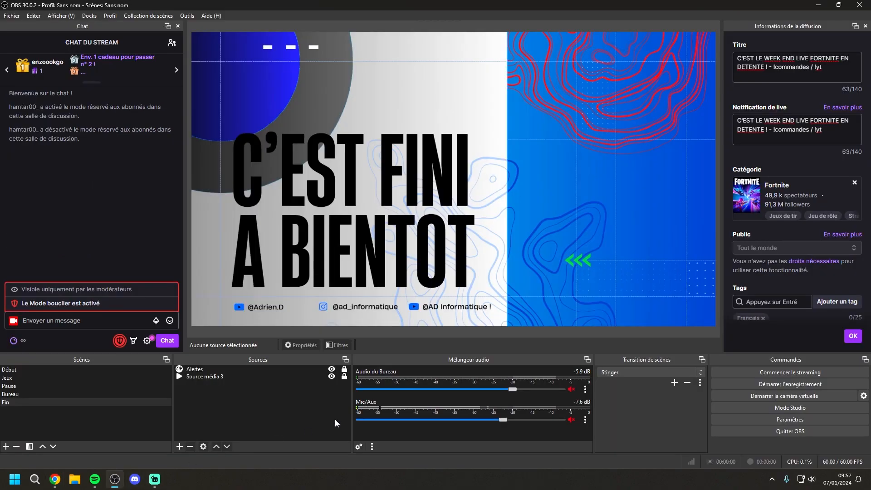
Switch to OBS, review the streaming output settings again and confirm them
{"action": "left_click", "coordinate": [735, 420]}
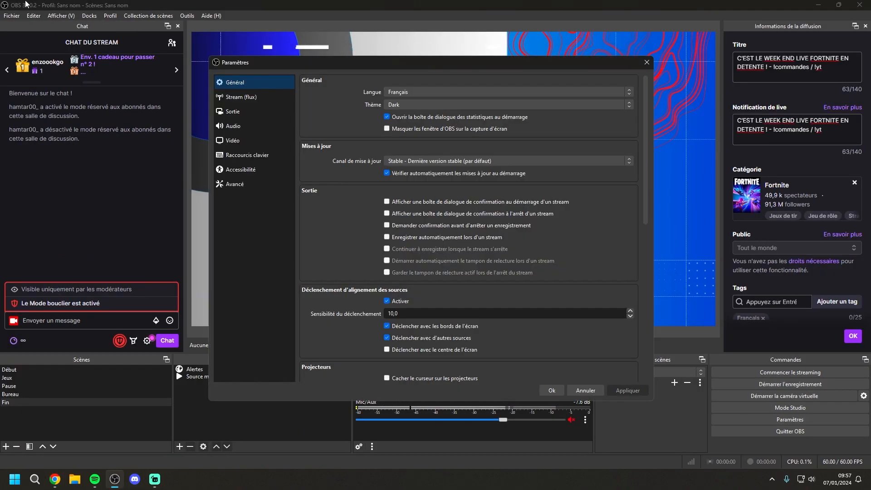
{"action": "left_click", "coordinate": [215, 113]}
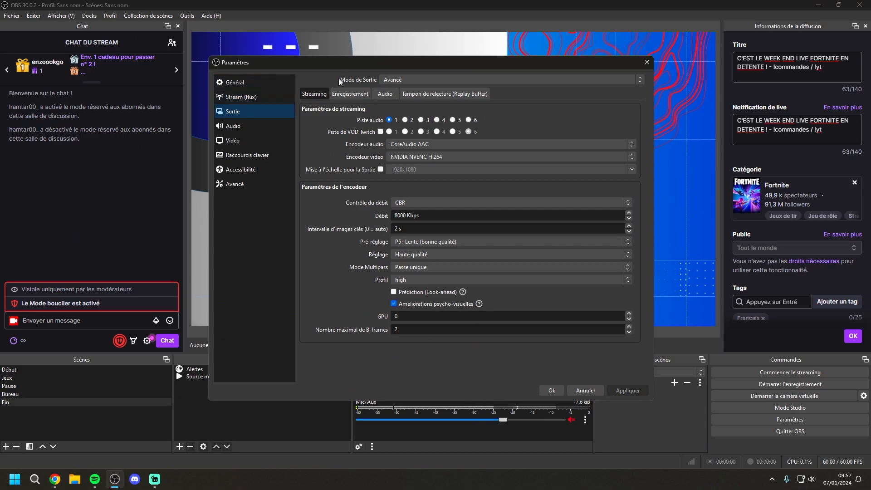
{"action": "left_click", "coordinate": [558, 387]}
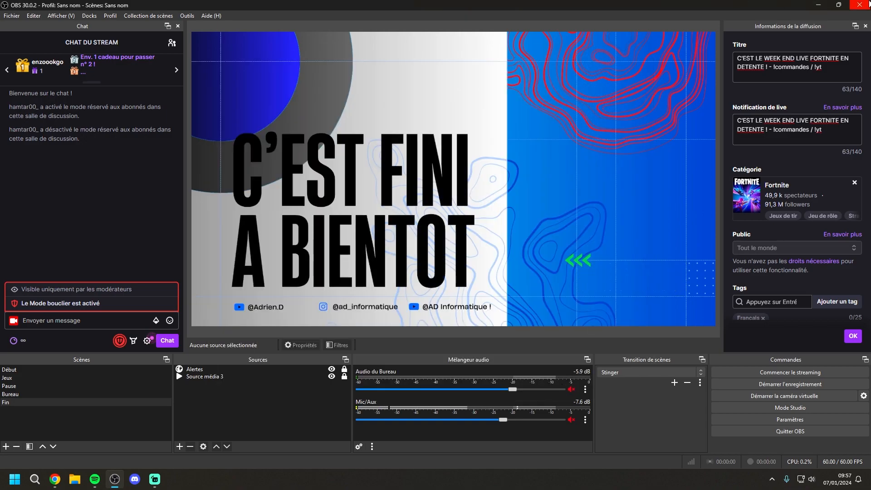